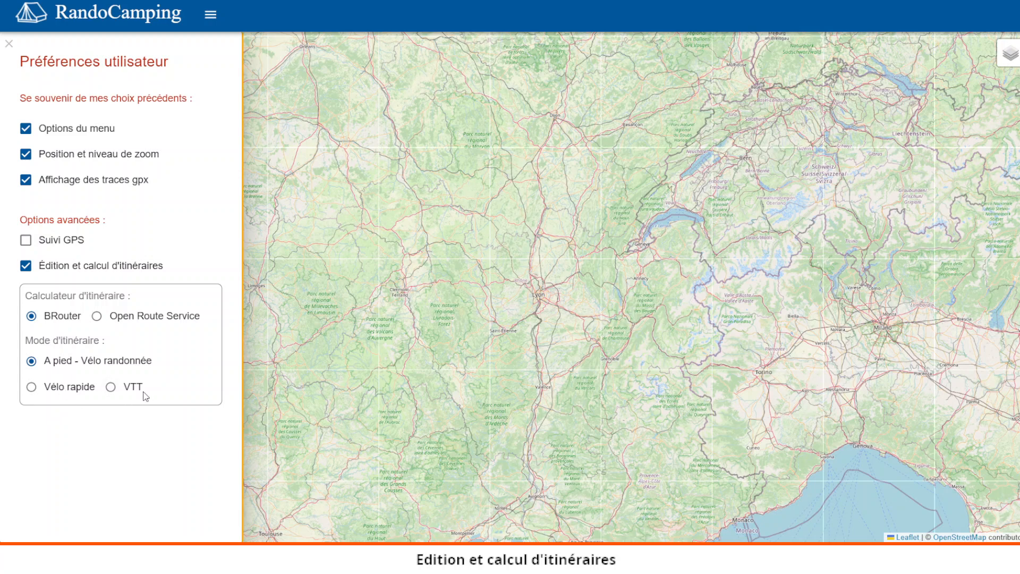
Step: Compare the Open Route Service itinerary modes with BRouter, keep BRouter as calculator, and close the user preferences panel
click(97, 315)
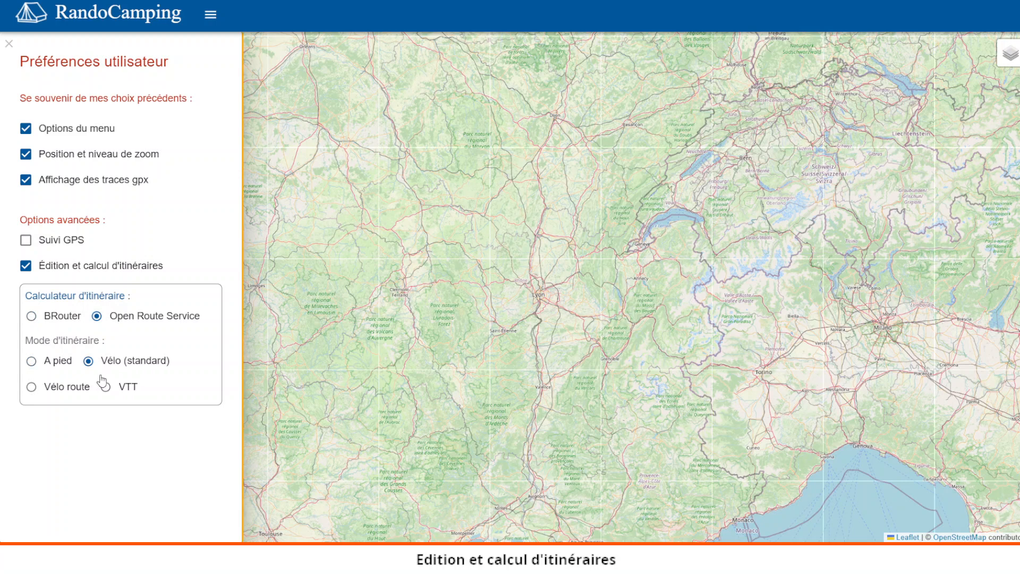
click(31, 317)
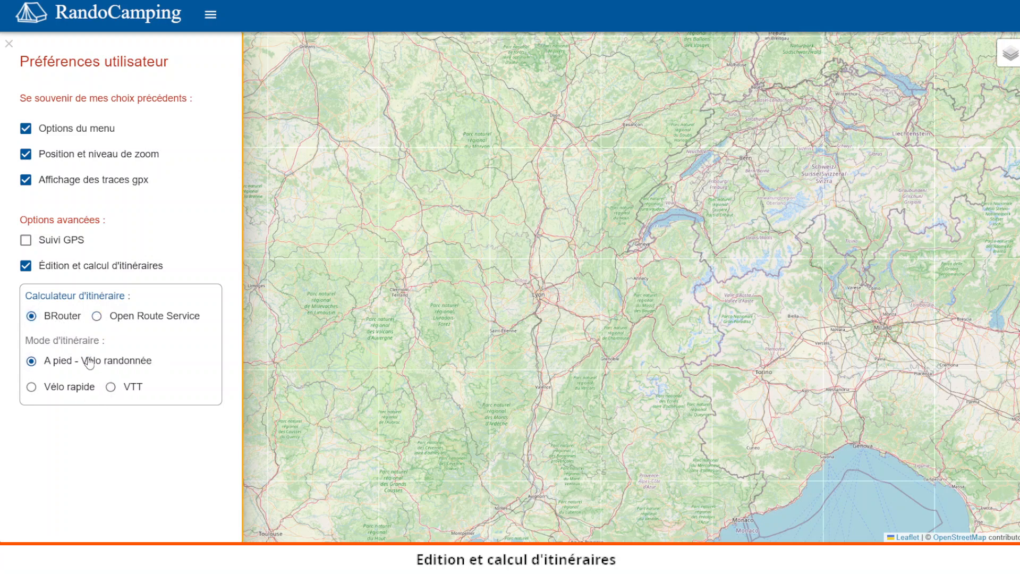
click(9, 46)
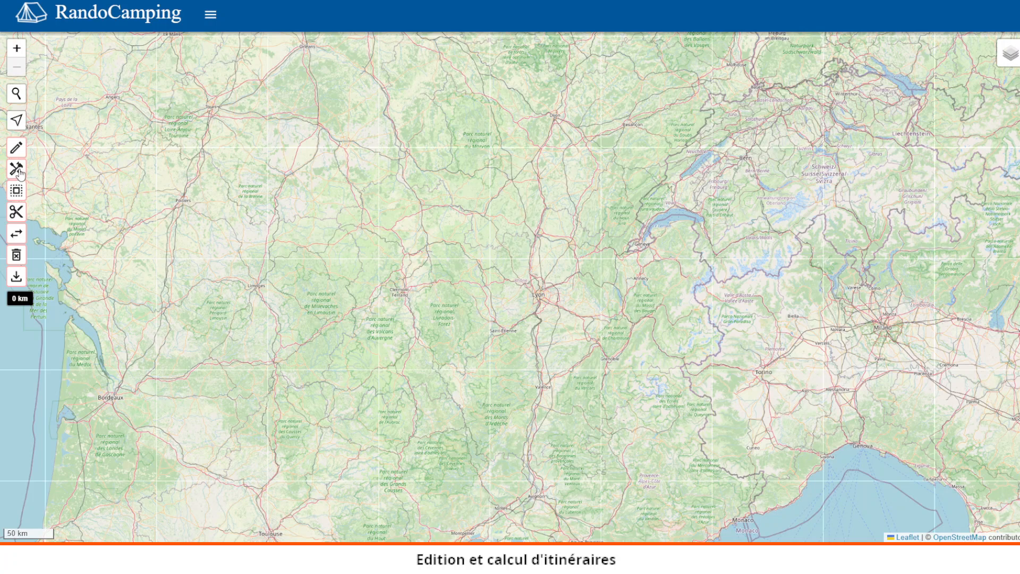
Step: Draw a routed track starting near Poitiers with waypoints at Limoges and Clermont-Ferrand
click(17, 148)
click(179, 200)
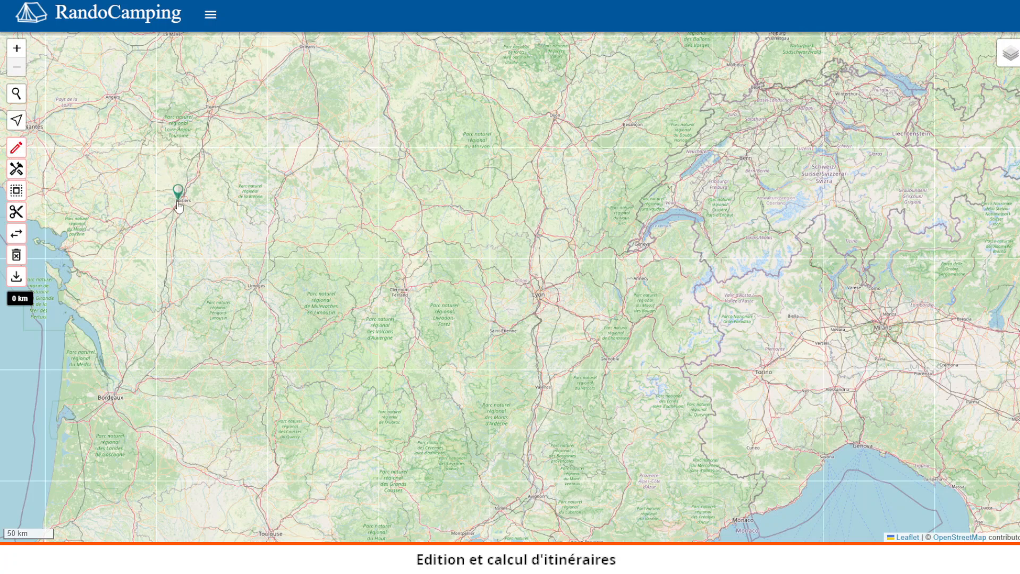
click(255, 283)
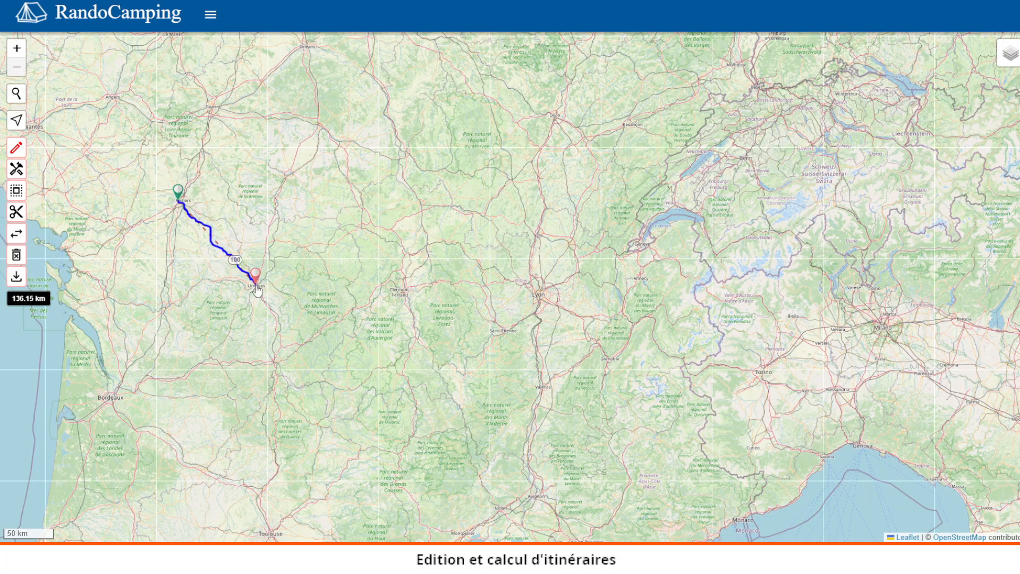
click(402, 290)
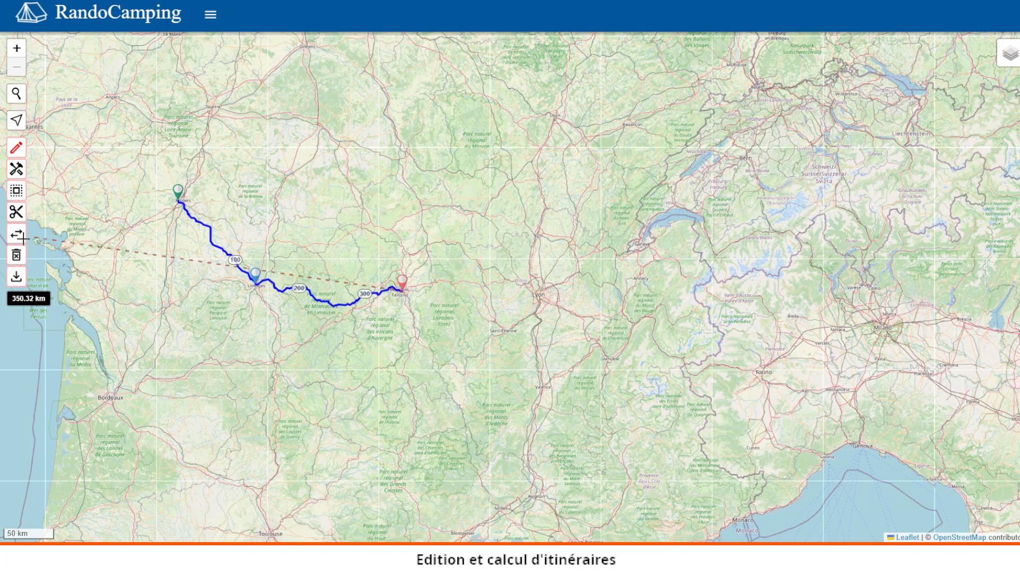
Step: Switch off automatic routing and add a straight-line segment to Lyon
click(16, 169)
click(535, 292)
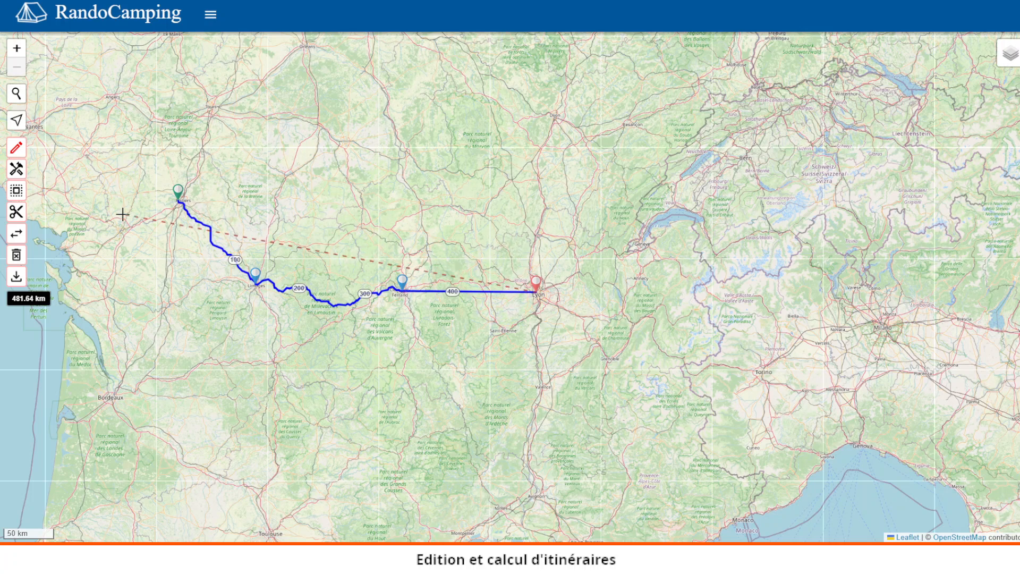
Step: Delete the track being created and confirm the deletion
click(16, 255)
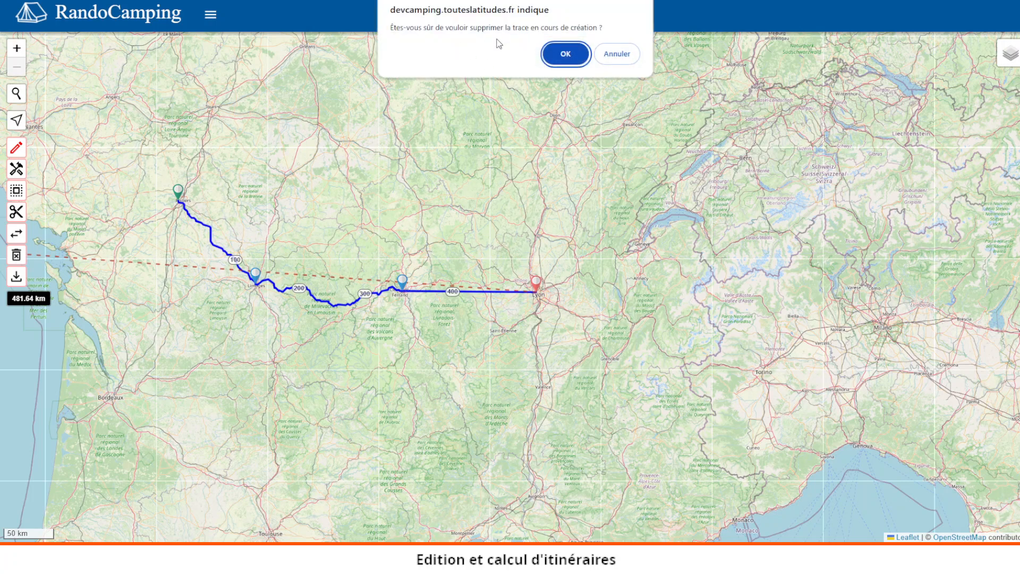
click(565, 55)
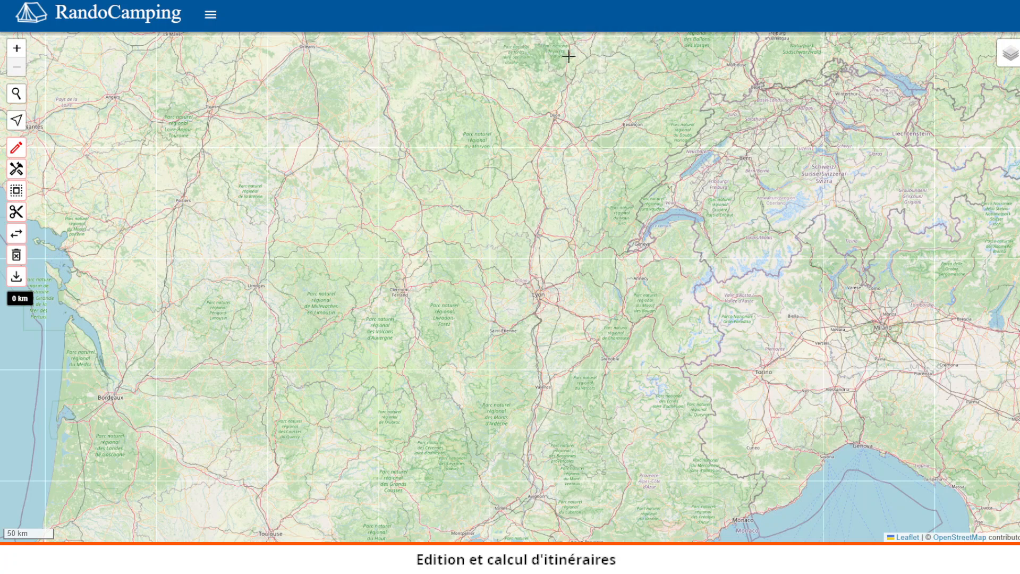
Step: Leave drawing mode and display the saint-jacques-a-velo-via-vezelay file from My GPX files on the map
click(25, 151)
click(213, 19)
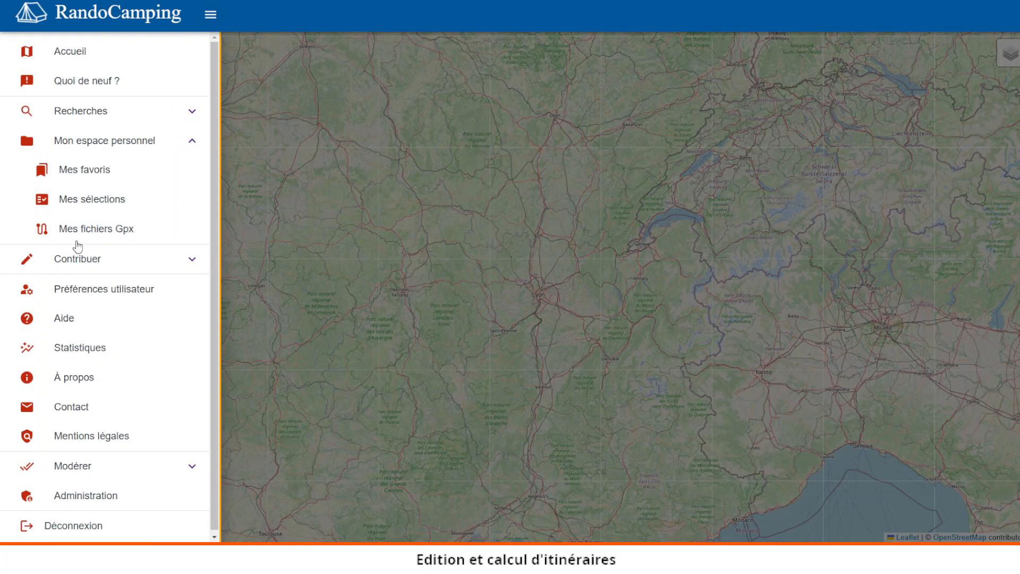
click(78, 230)
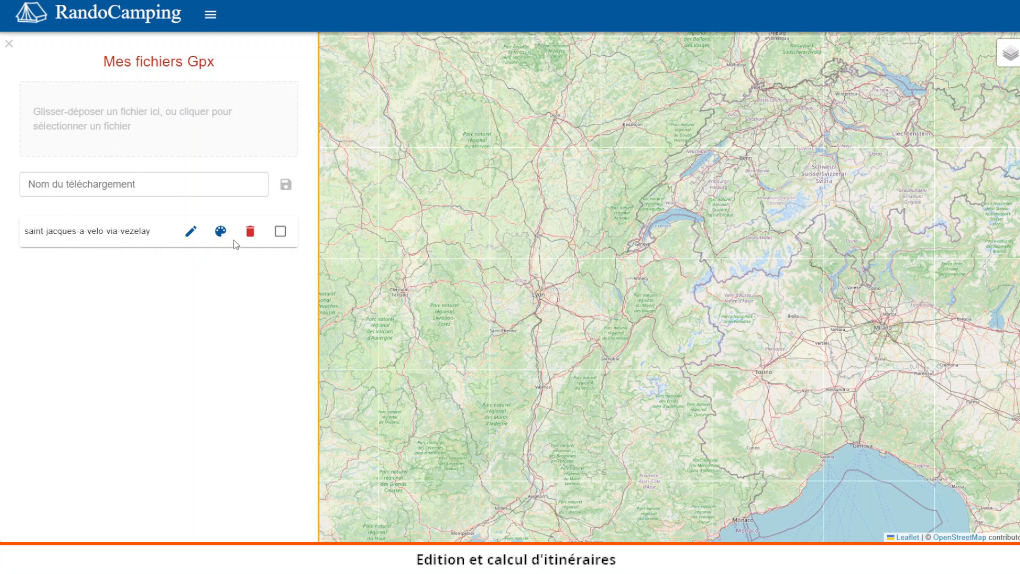
click(280, 233)
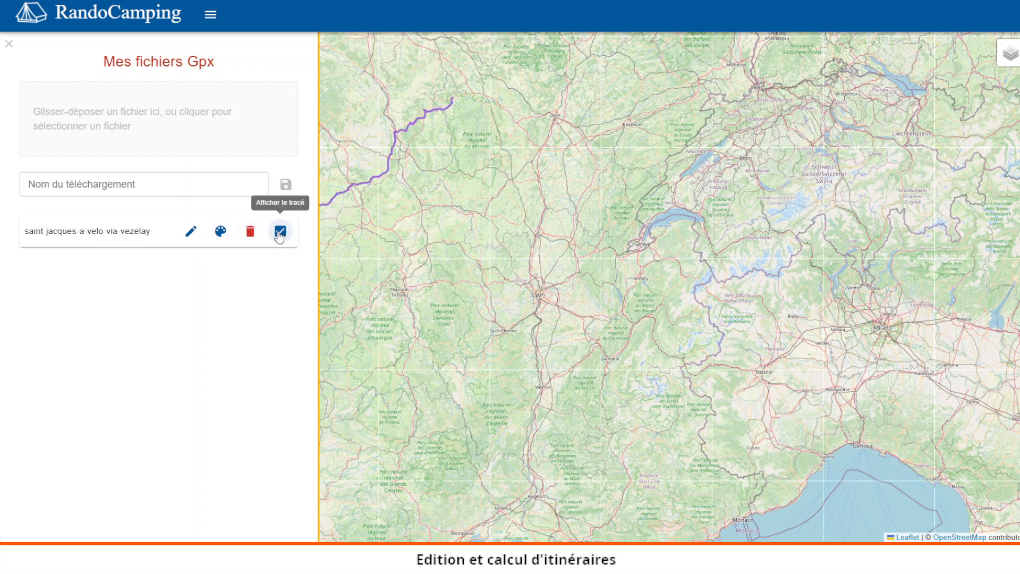
click(9, 43)
Step: Cut the saint-jacques track at La Guerche-sur-l'Aubois and confirm the cut
drag(312, 123, 274, 194)
scroll(273, 195, up, 2)
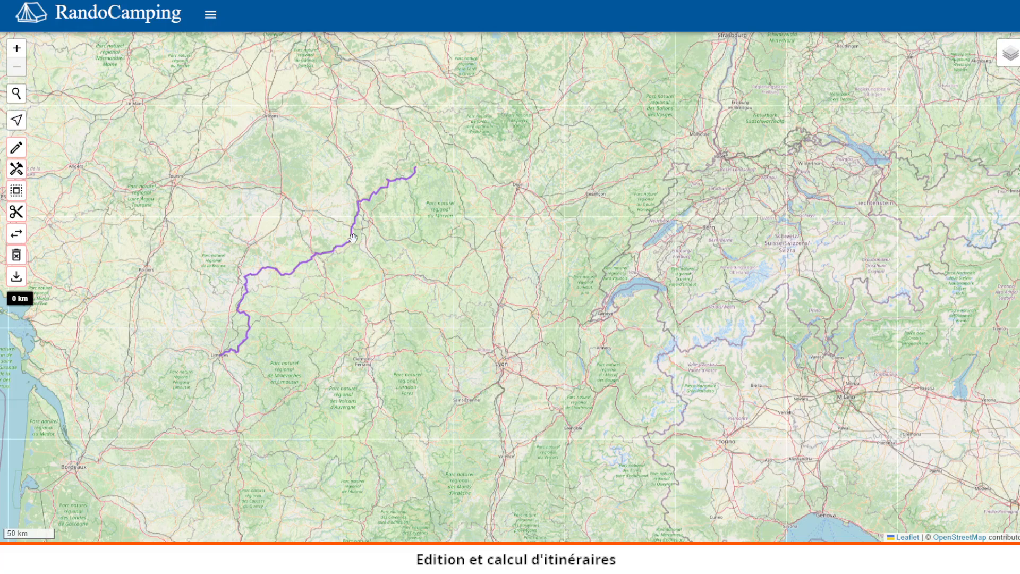
scroll(402, 198, up, 1)
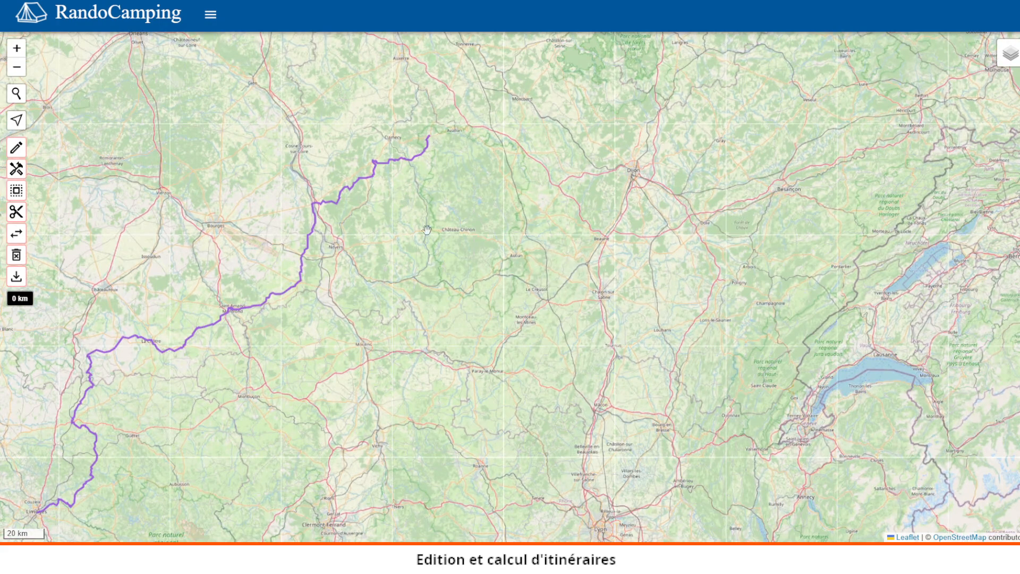
drag(376, 246, 436, 222)
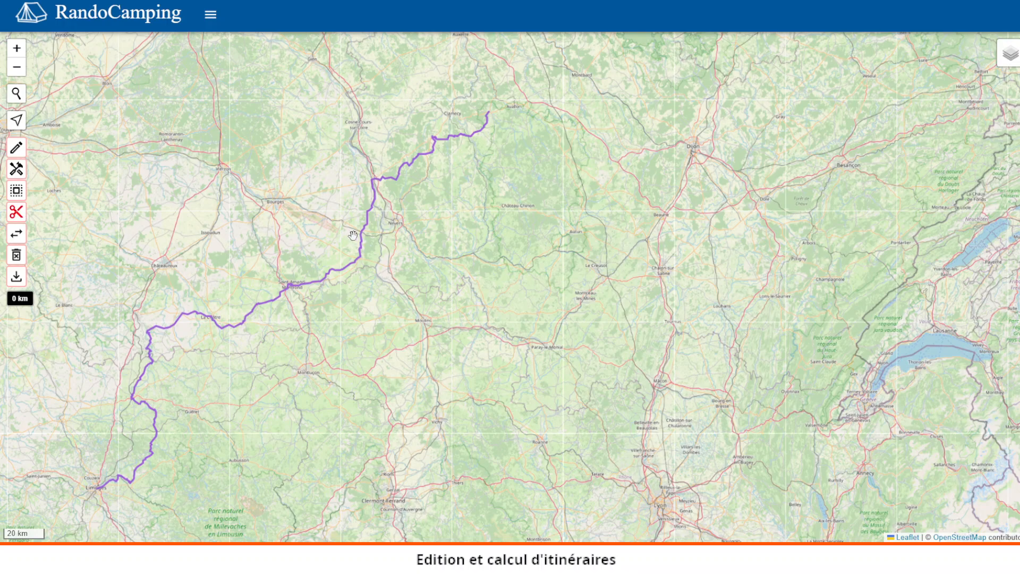
scroll(355, 235, up, 2)
scroll(360, 231, up, 1)
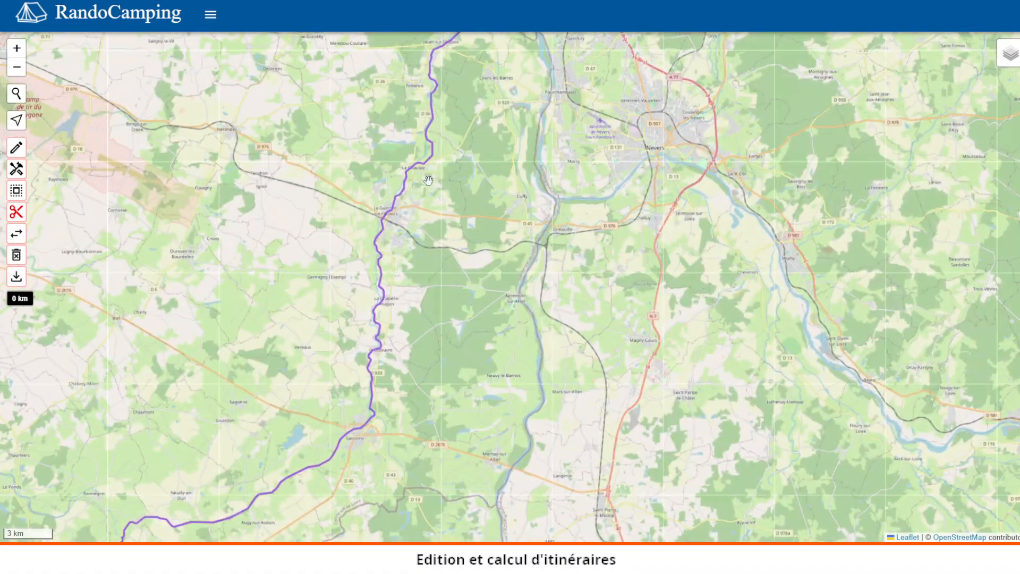
scroll(433, 175, up, 1)
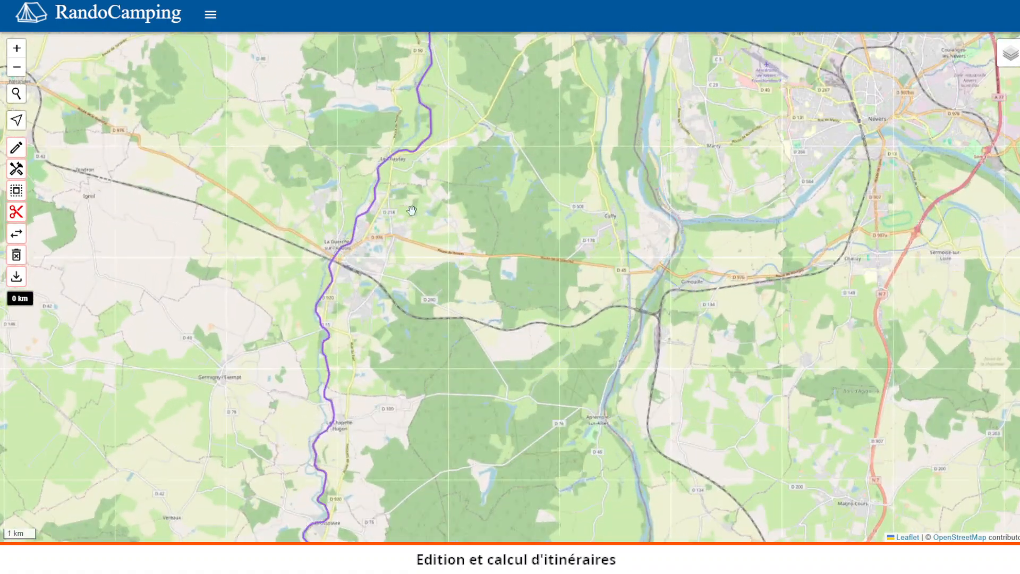
scroll(355, 257, up, 1)
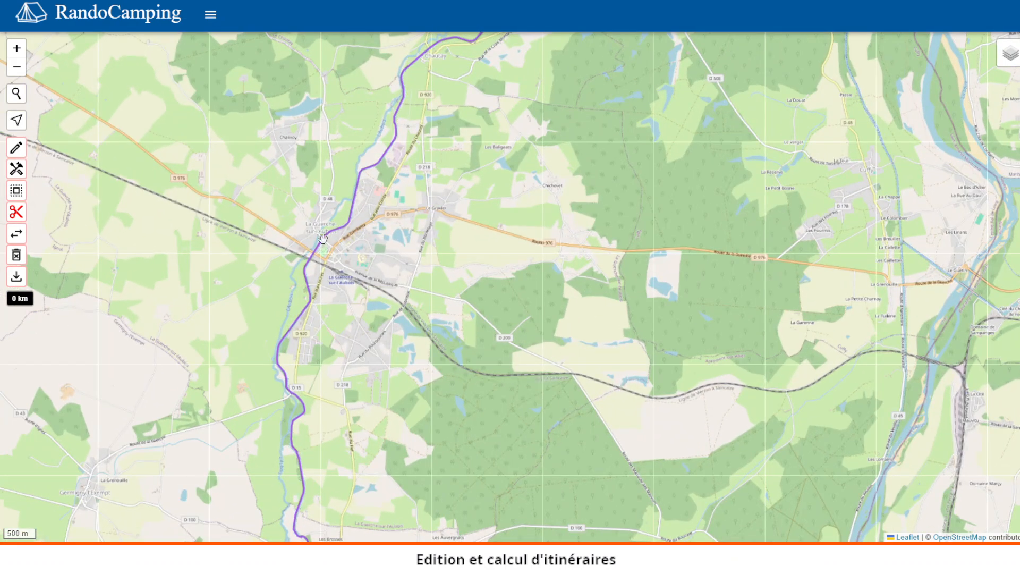
click(324, 242)
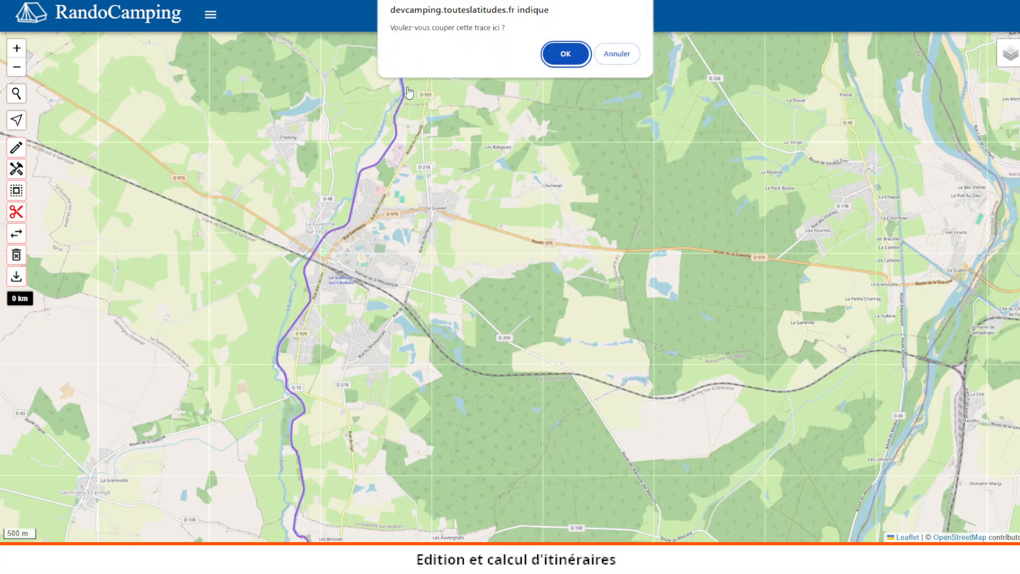
click(562, 58)
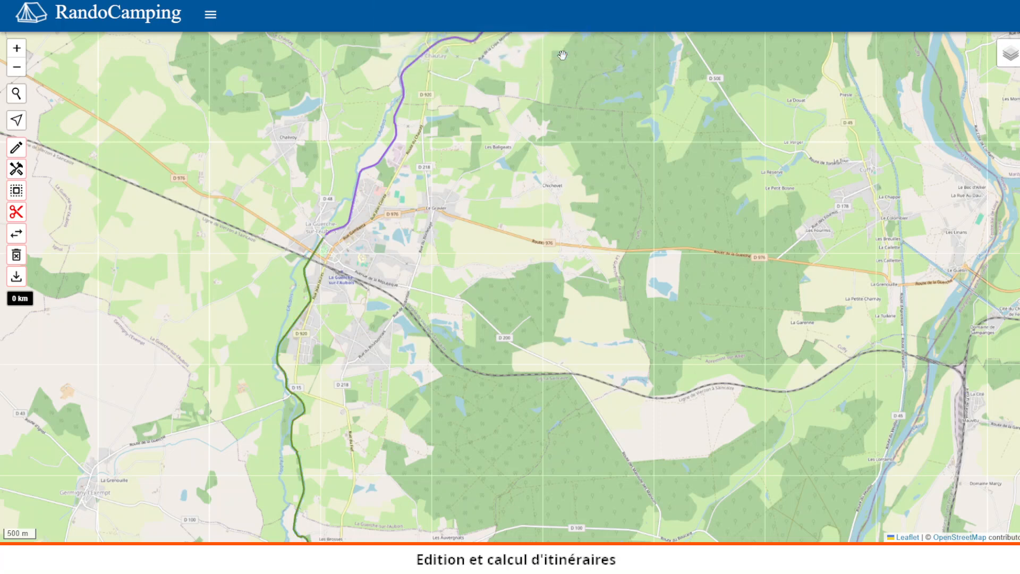
Step: Leave cut mode and start a new routed track from Besançon to Dijon
scroll(375, 262, down, 5)
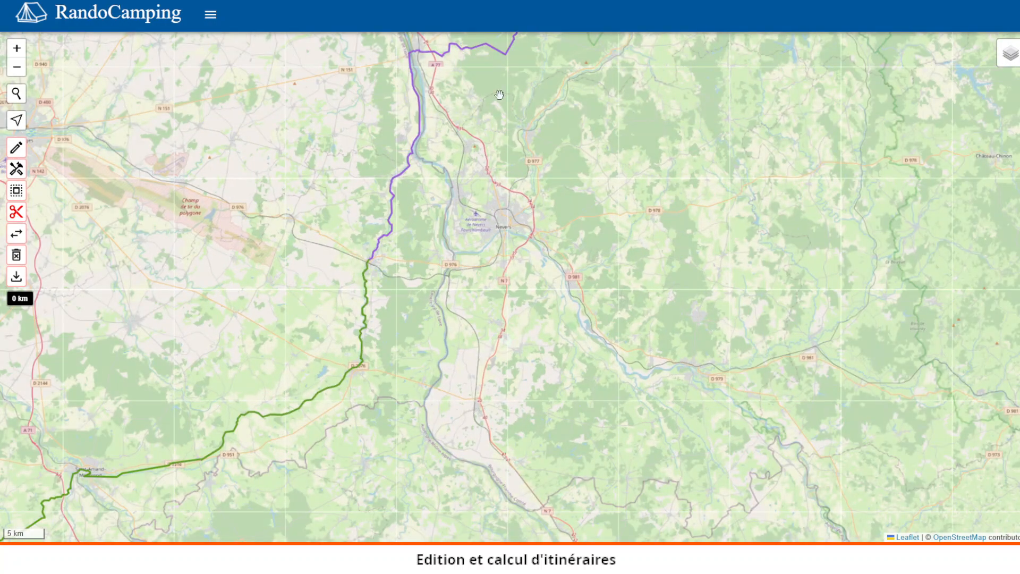
scroll(213, 345, down, 1)
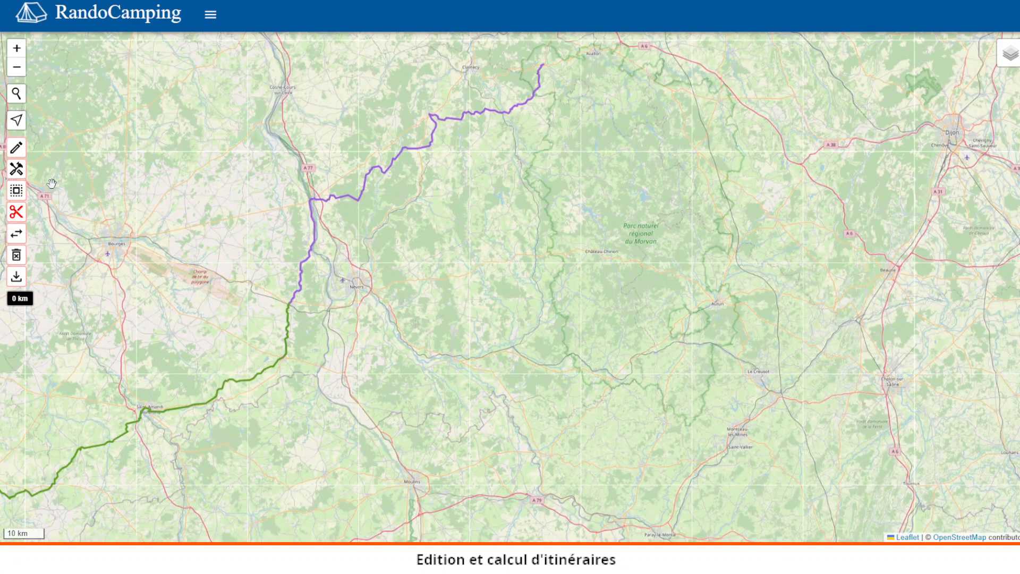
click(18, 211)
click(17, 147)
scroll(720, 200, down, 1)
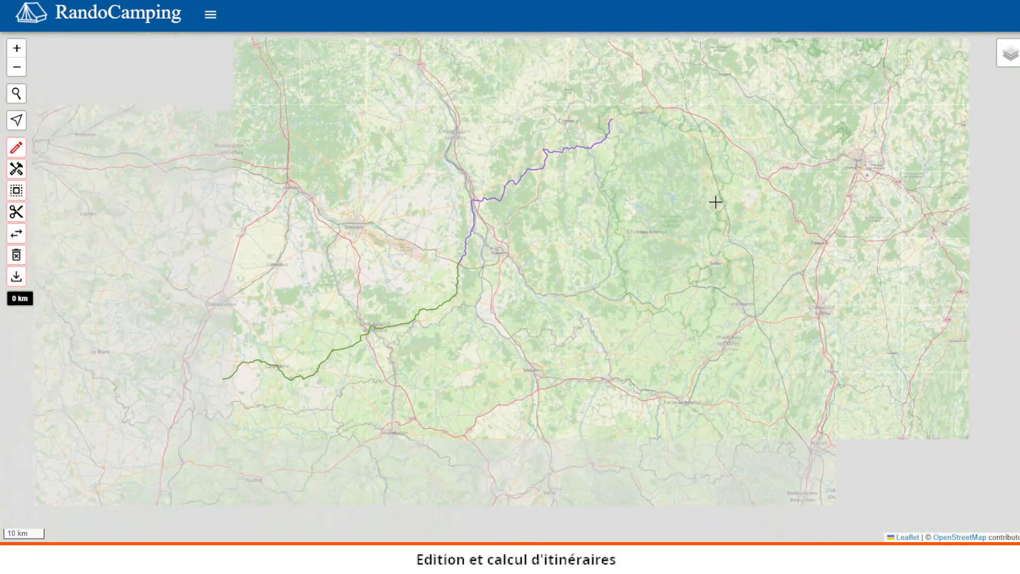
drag(724, 209, 603, 234)
click(864, 206)
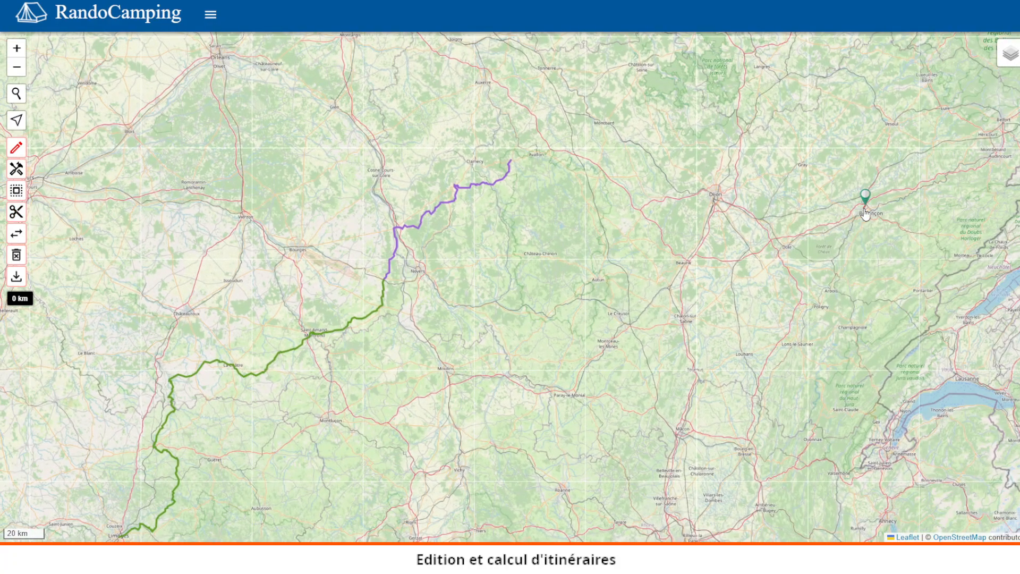
click(718, 196)
Step: Extend the new route from Dijon to Autun
scroll(622, 244, up, 1)
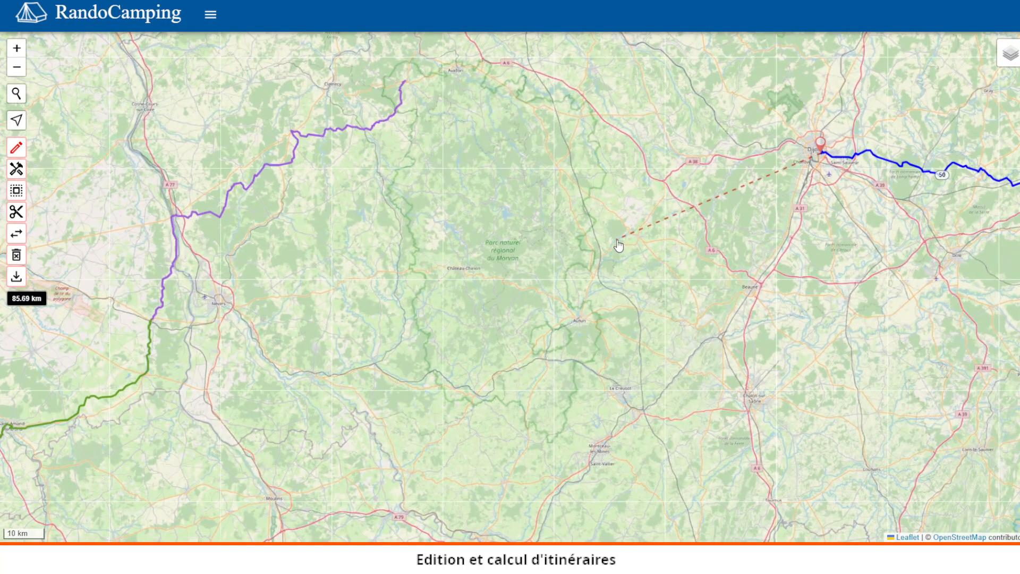
drag(619, 159, 664, 276)
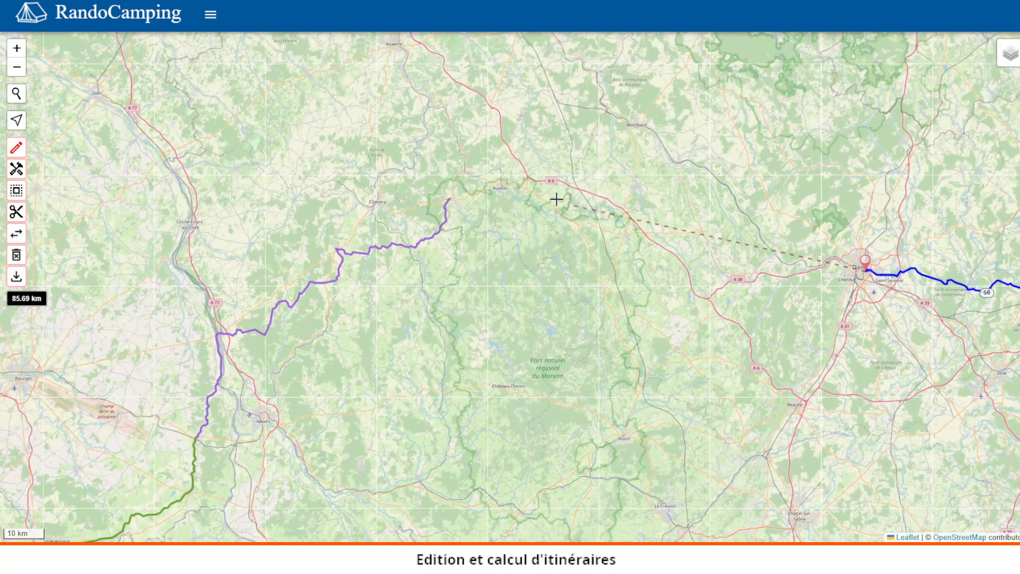
drag(571, 285, 520, 170)
scroll(574, 189, up, 1)
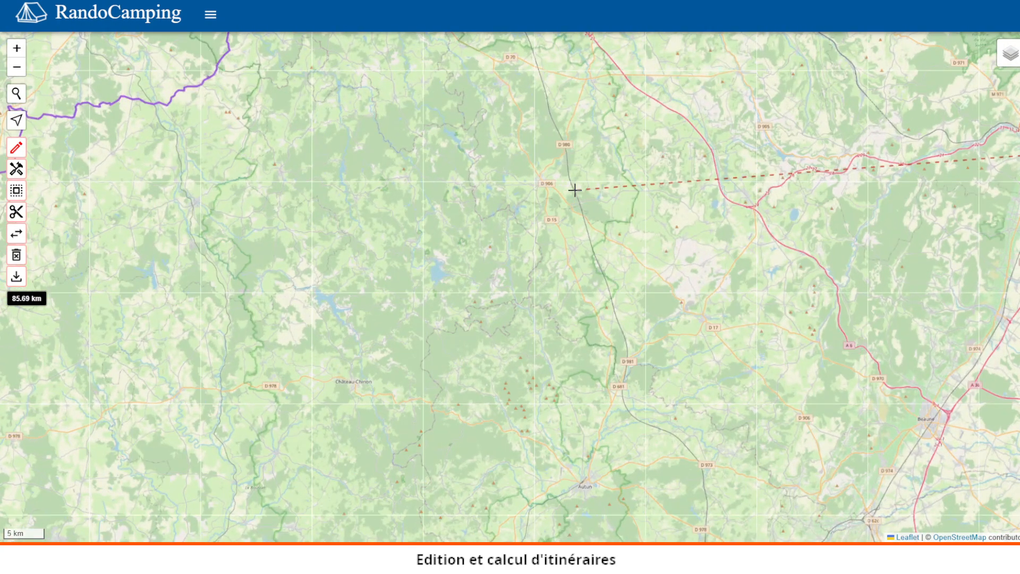
scroll(573, 190, down, 1)
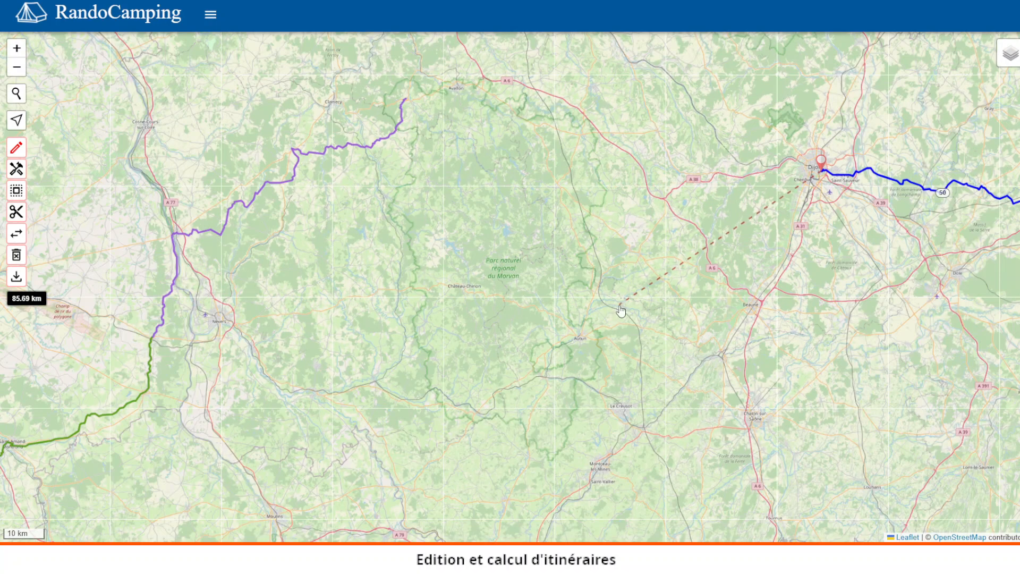
click(580, 333)
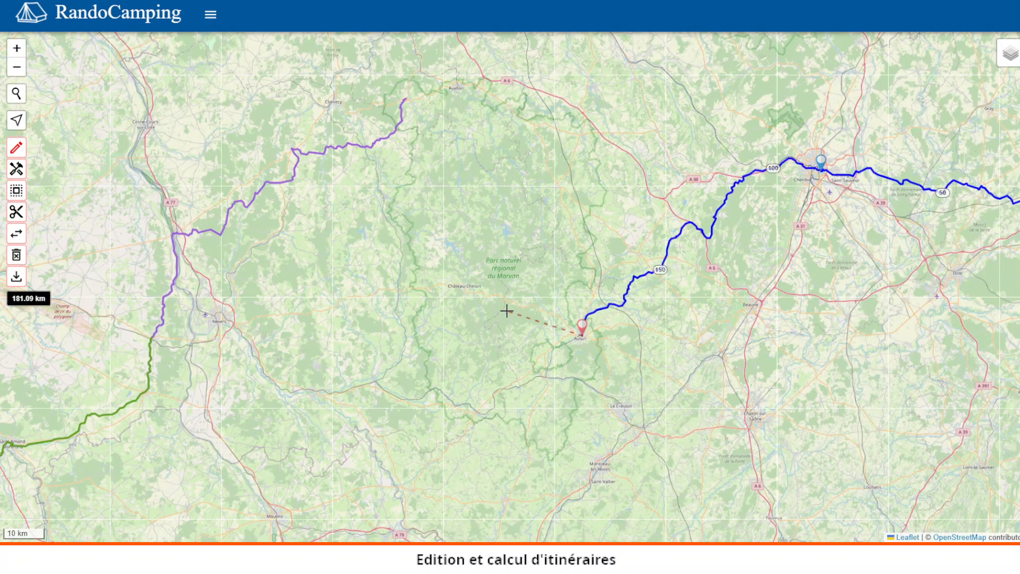
Step: Add route waypoints at Château-Chinon and then at Nevers
click(462, 287)
drag(327, 292, 501, 228)
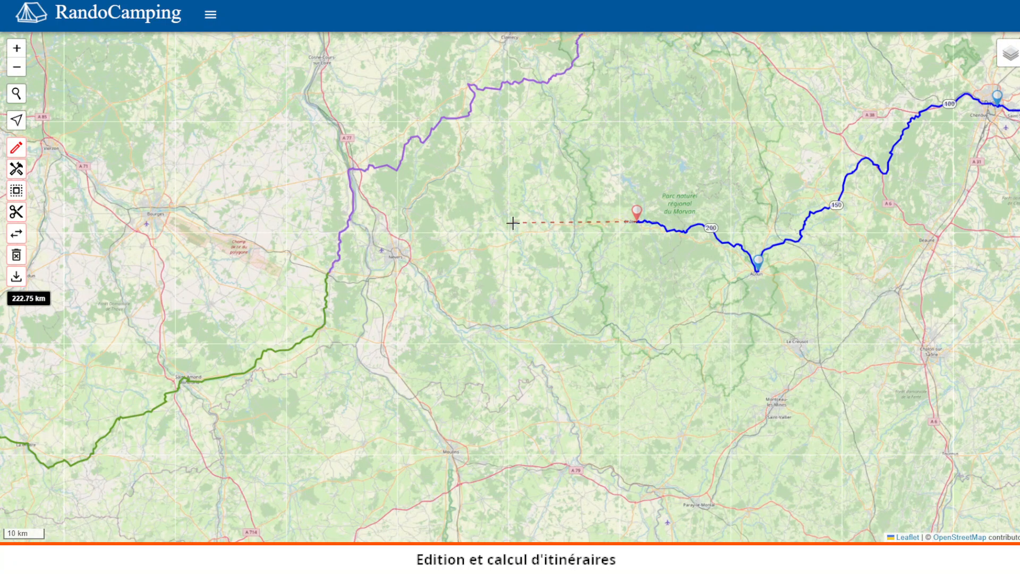
click(395, 257)
Step: Extend the new route from Nevers to the end of the cut saint-jacques track at La Guerche-sur-l'Aubois and confirm merging both tracks
mouse_move(372, 276)
mouse_down()
mouse_move(416, 271)
mouse_move(482, 232)
mouse_up()
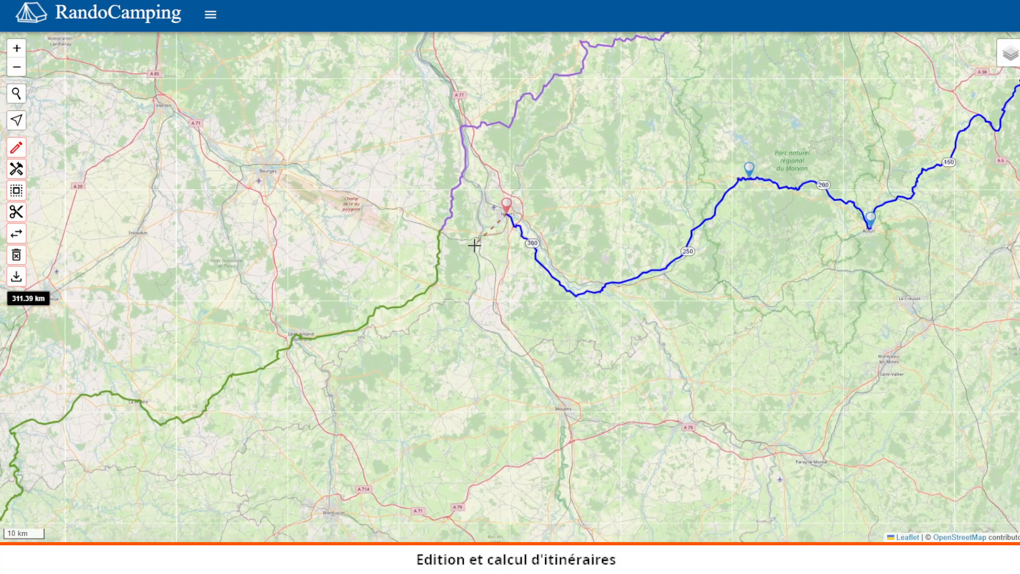
scroll(471, 248, up, 1)
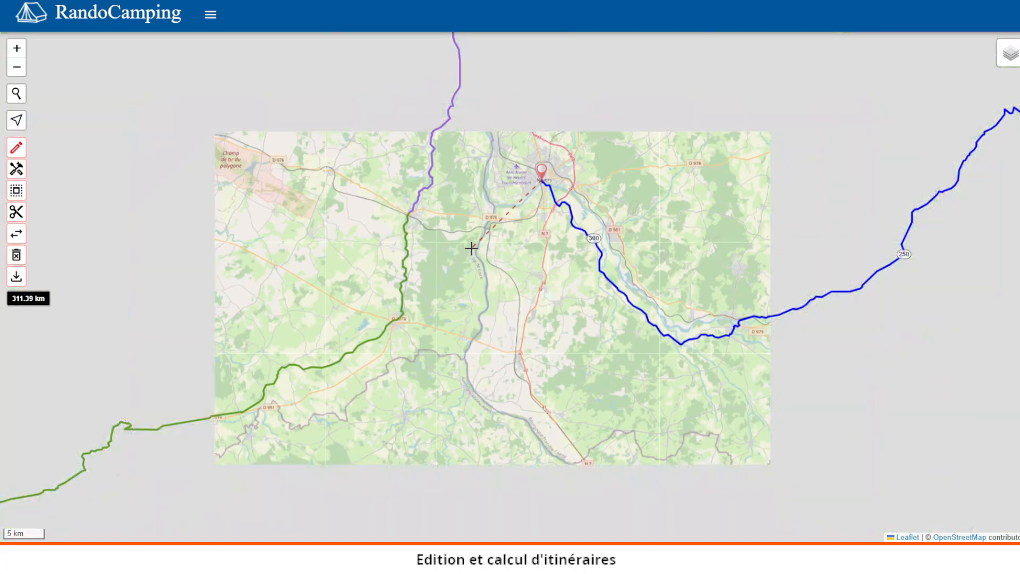
scroll(472, 247, up, 1)
scroll(358, 196, up, 1)
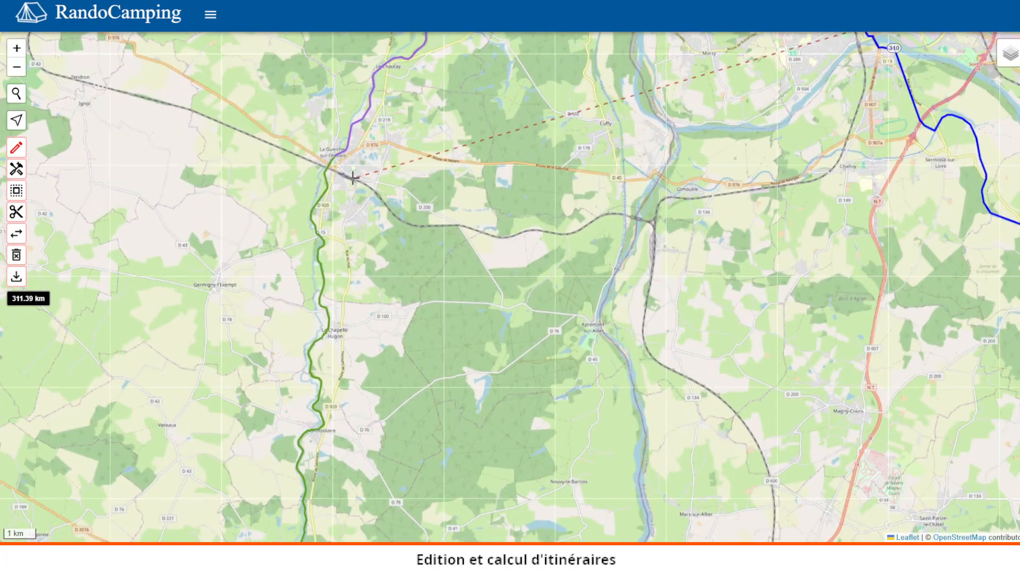
scroll(351, 173, up, 1)
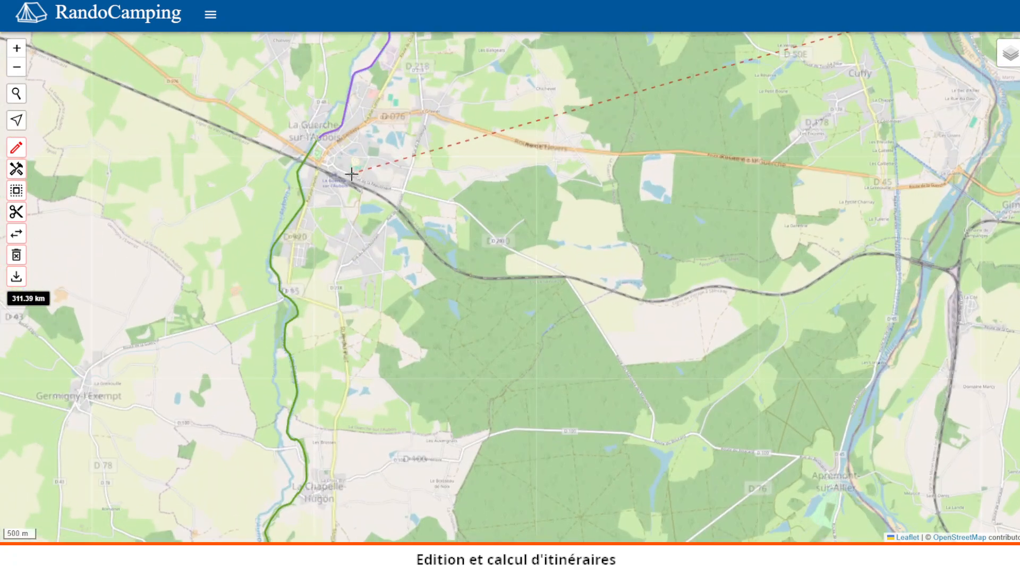
scroll(321, 164, up, 1)
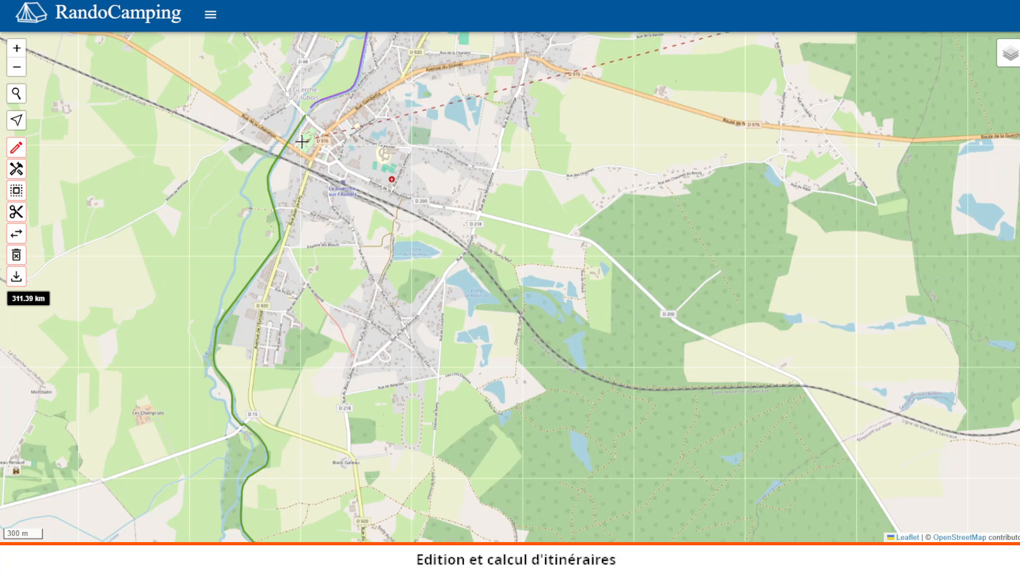
scroll(298, 139, up, 1)
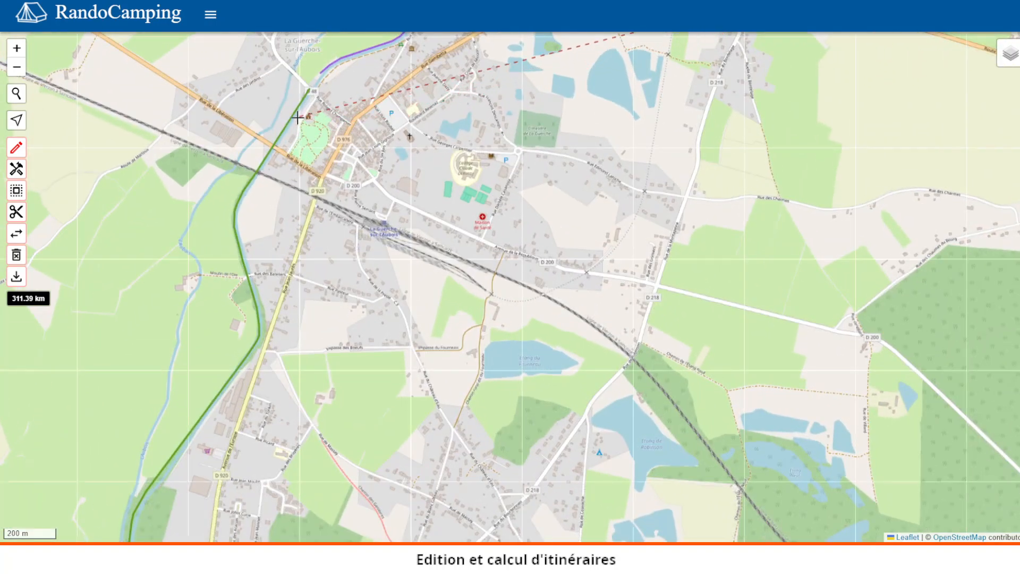
click(292, 116)
click(294, 114)
scroll(298, 99, up, 1)
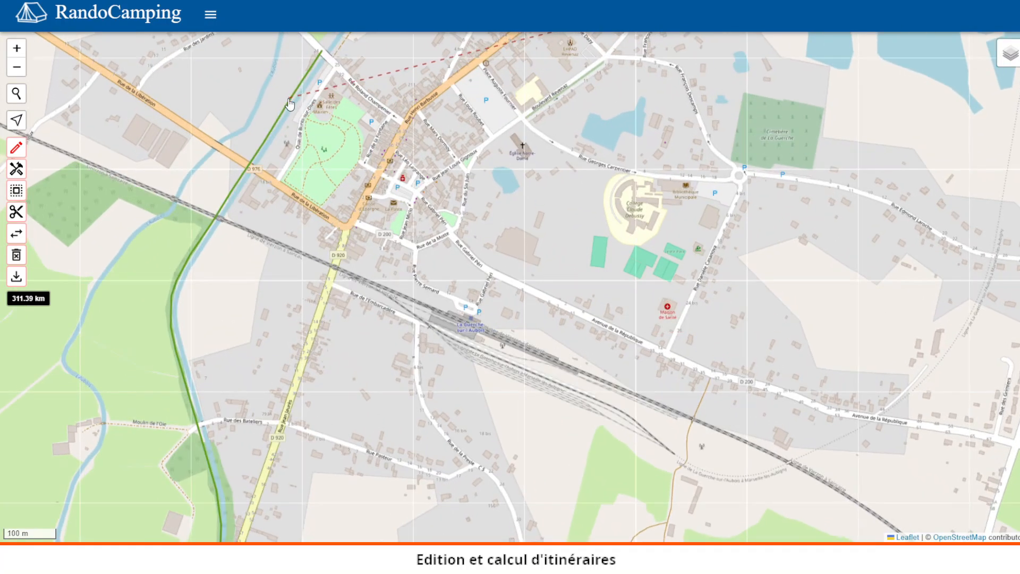
scroll(293, 102, up, 1)
click(292, 106)
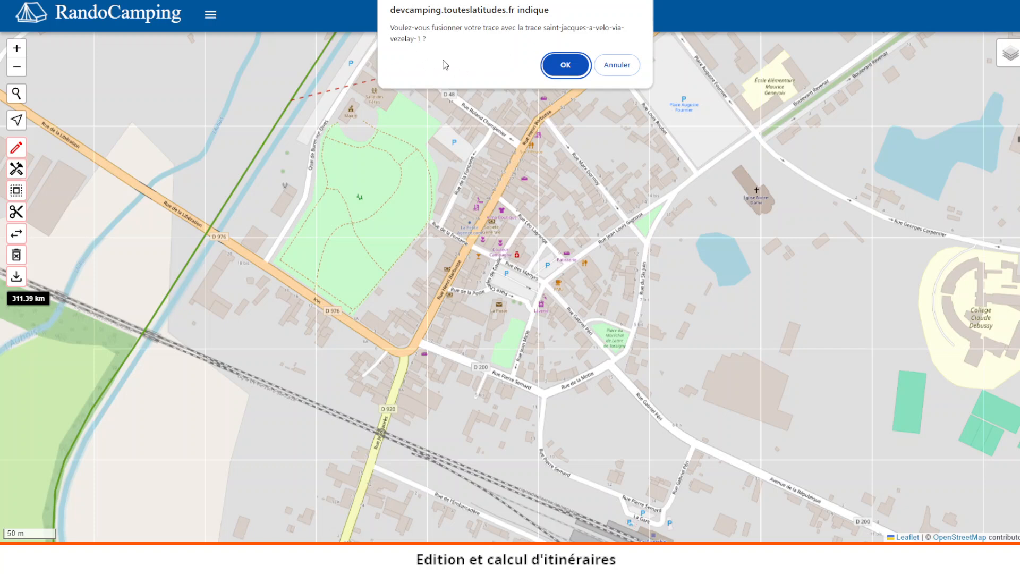
click(558, 65)
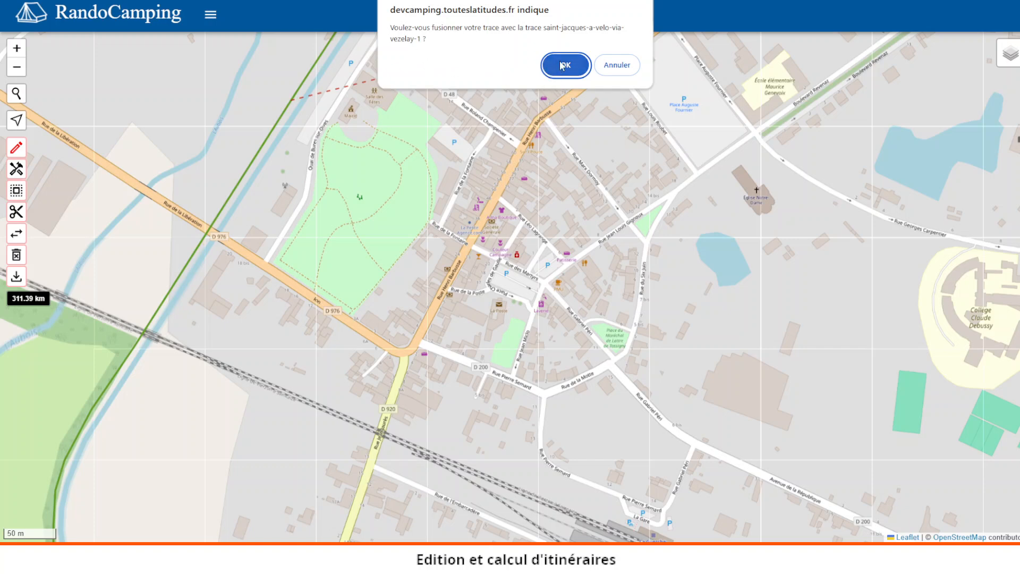
Step: Review the merged route to Limoges, then delete the trace in creation and confirm
scroll(498, 155, down, 1)
scroll(498, 156, down, 4)
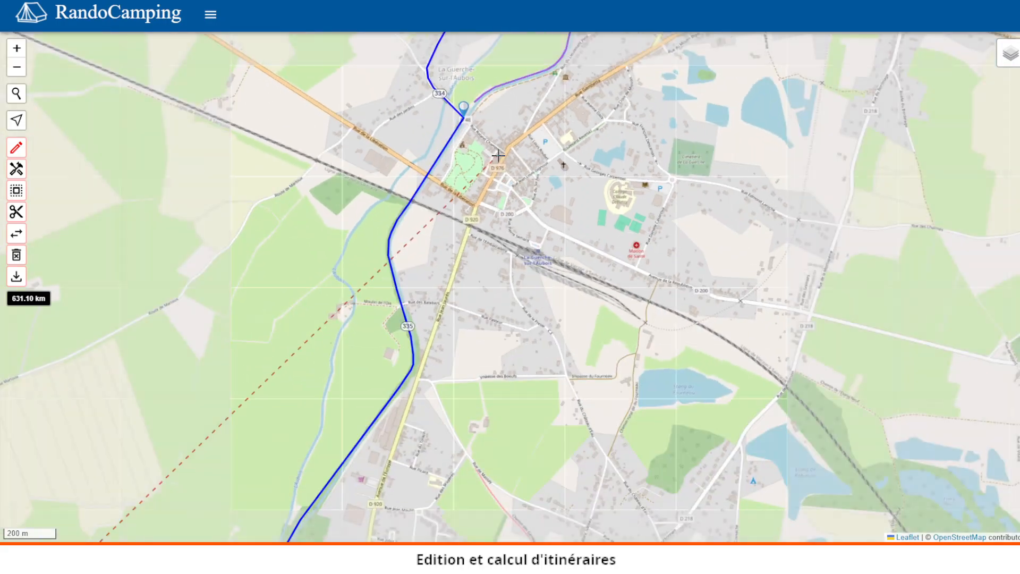
scroll(498, 156, down, 3)
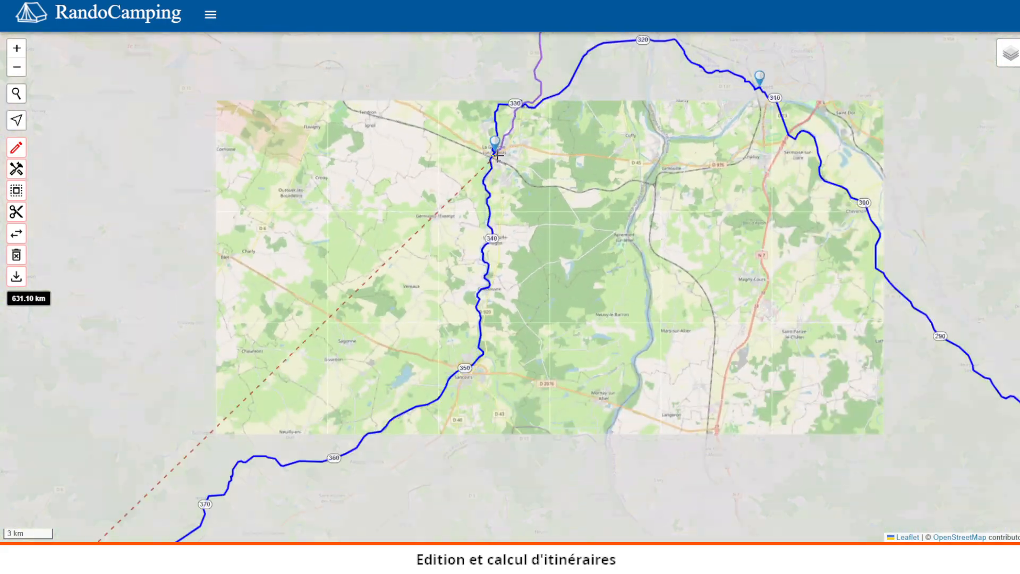
scroll(498, 156, down, 1)
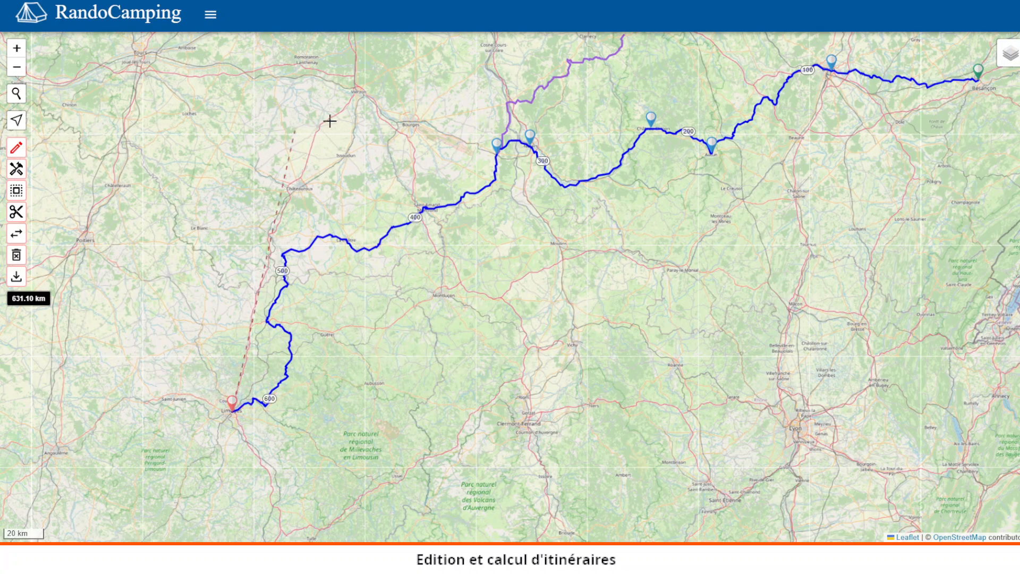
click(16, 256)
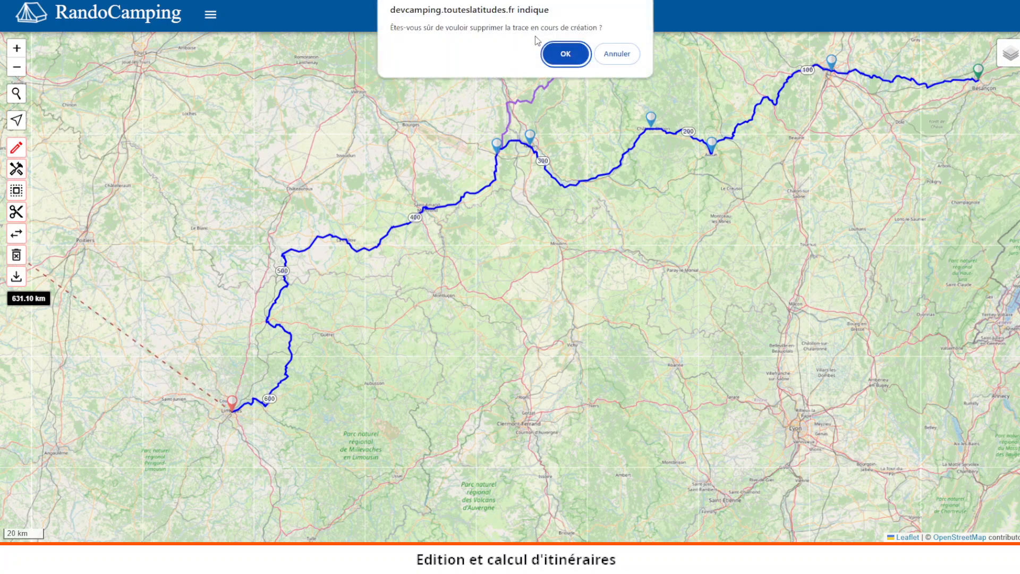
click(565, 54)
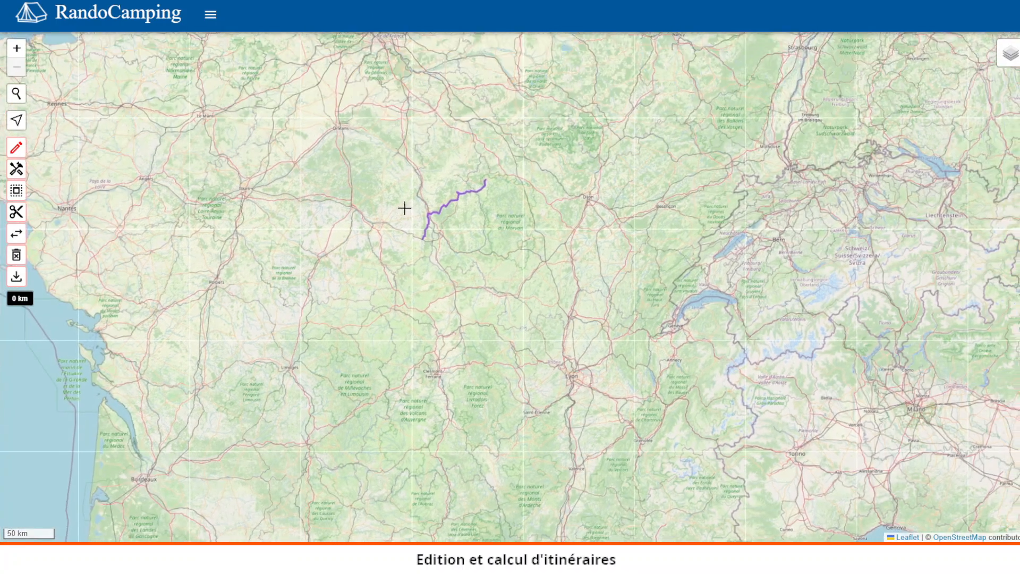
Step: Open the personal GPX files list from the main menu
scroll(417, 206, up, 1)
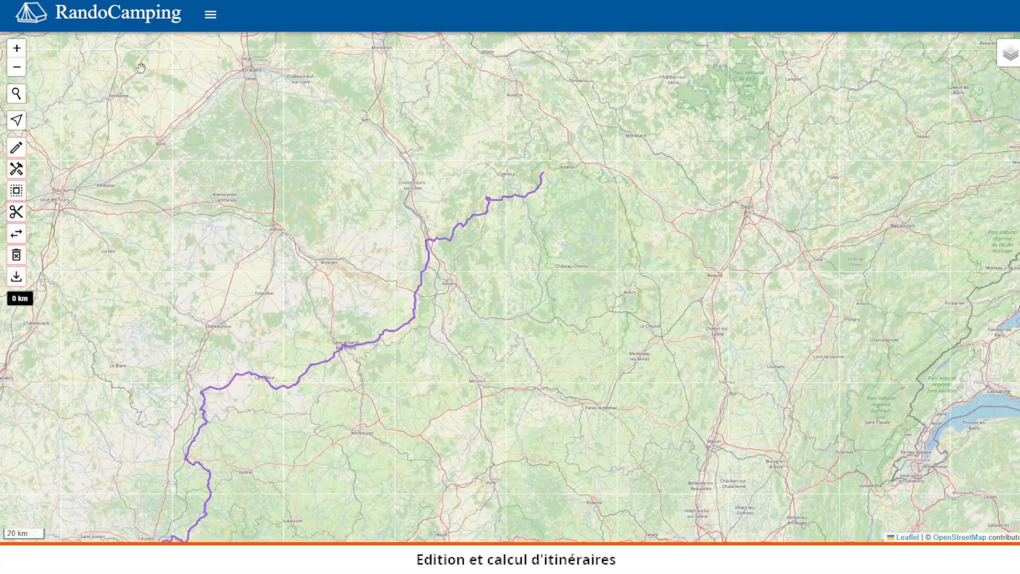
drag(228, 289, 358, 197)
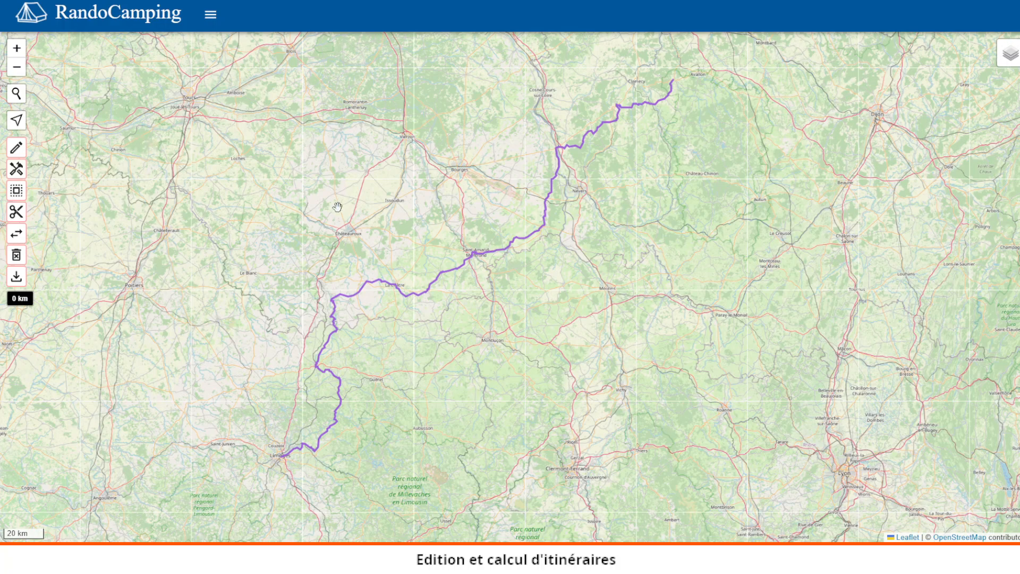
click(211, 14)
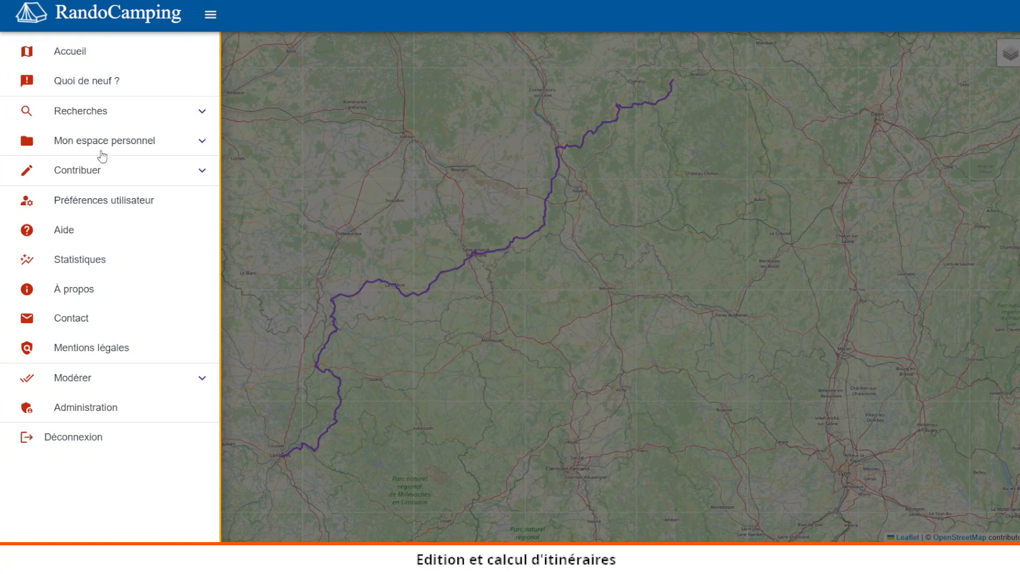
click(198, 143)
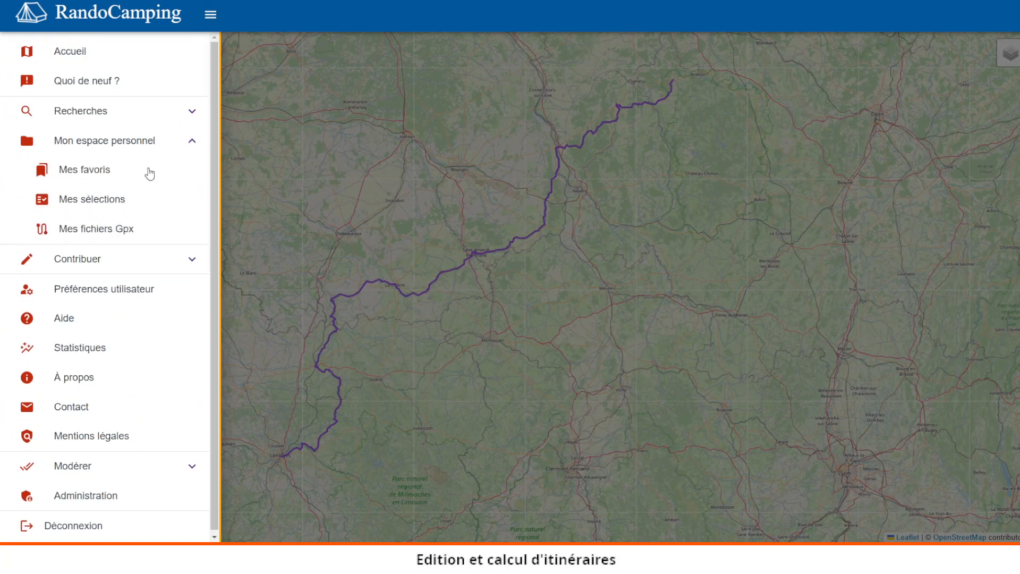
click(110, 230)
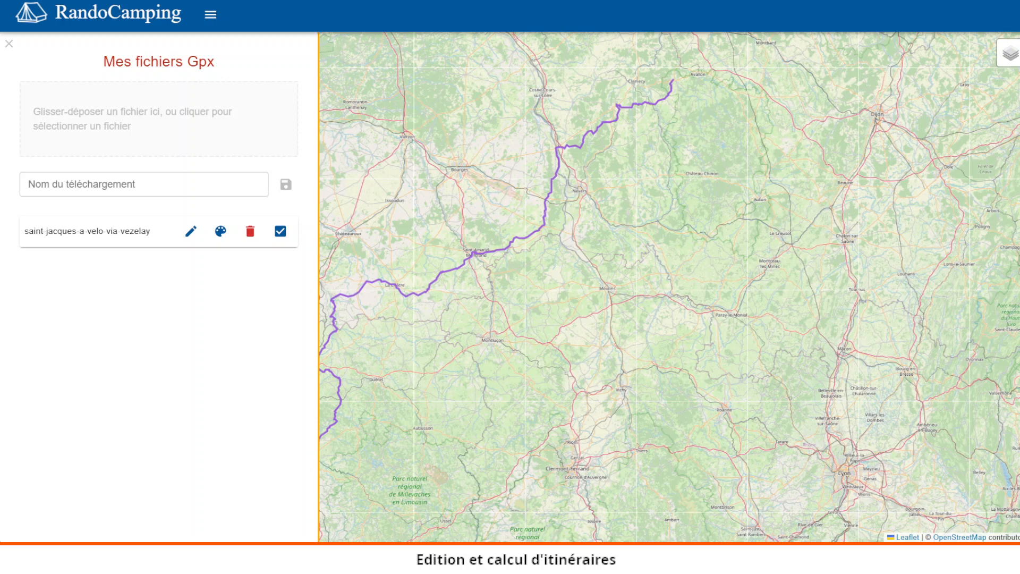
click(769, 308)
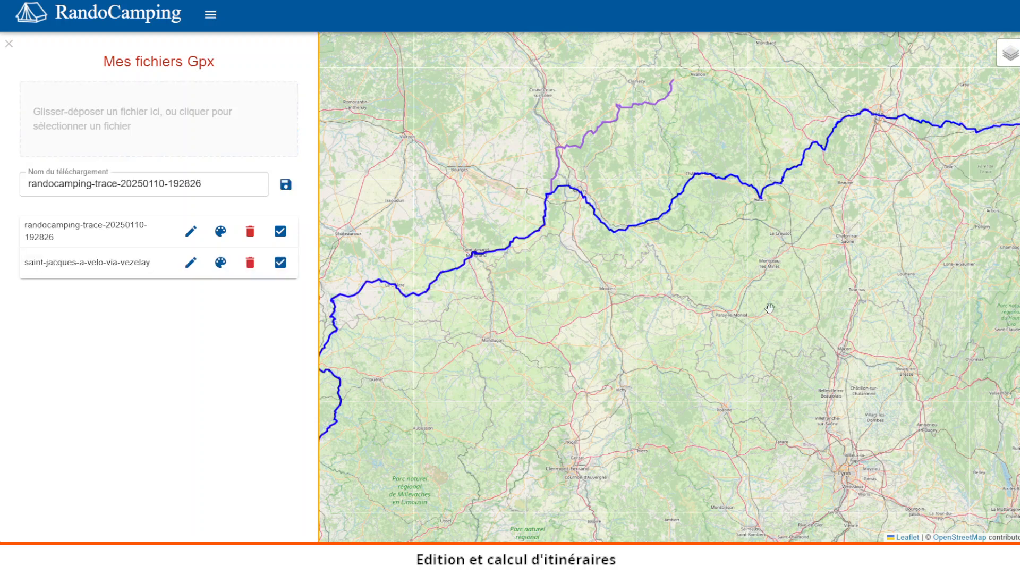
Step: Hide the saint-jacques-a-velo-via-vezelay track on the map
drag(396, 207, 504, 167)
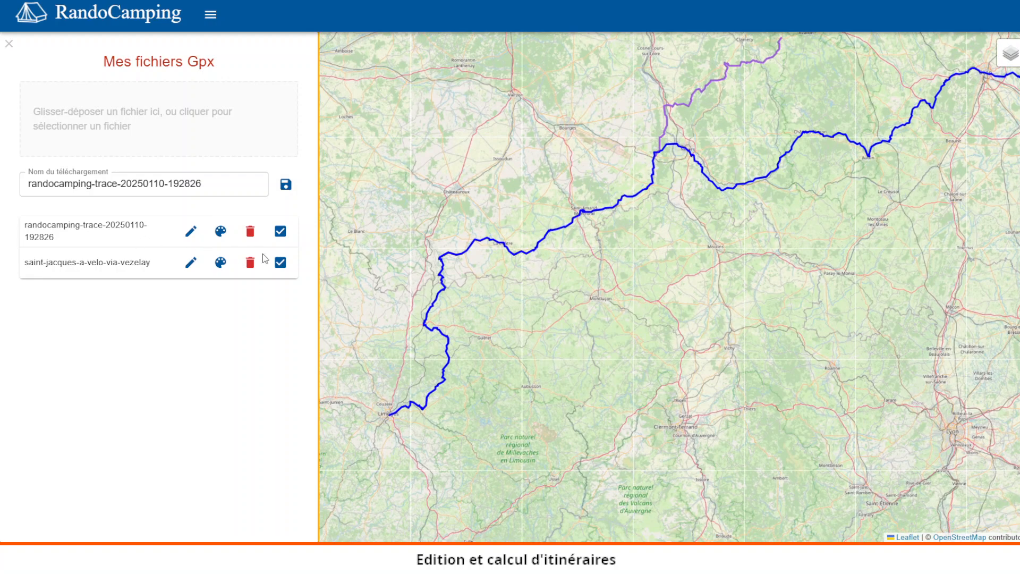
click(279, 262)
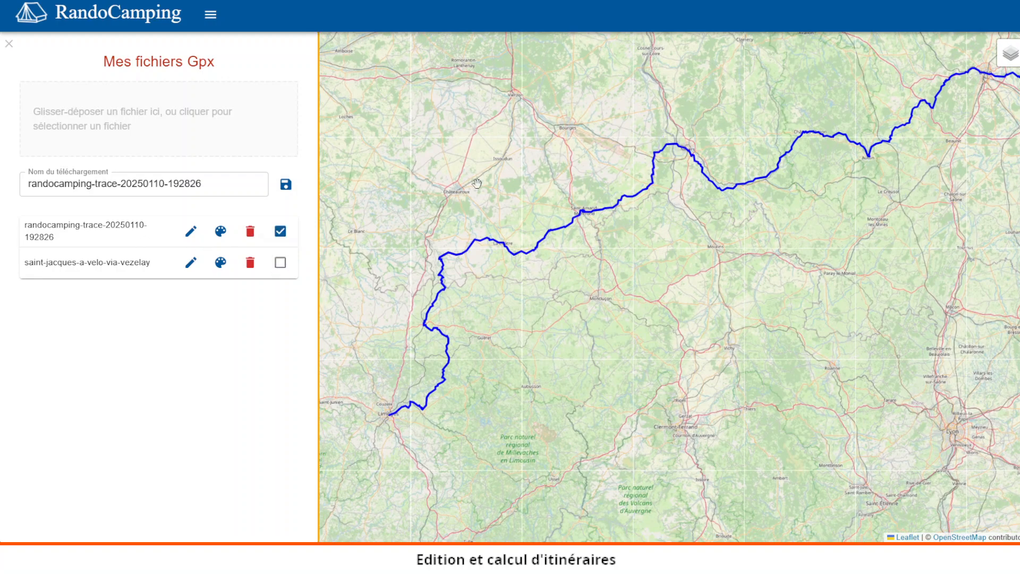
scroll(473, 185, down, 2)
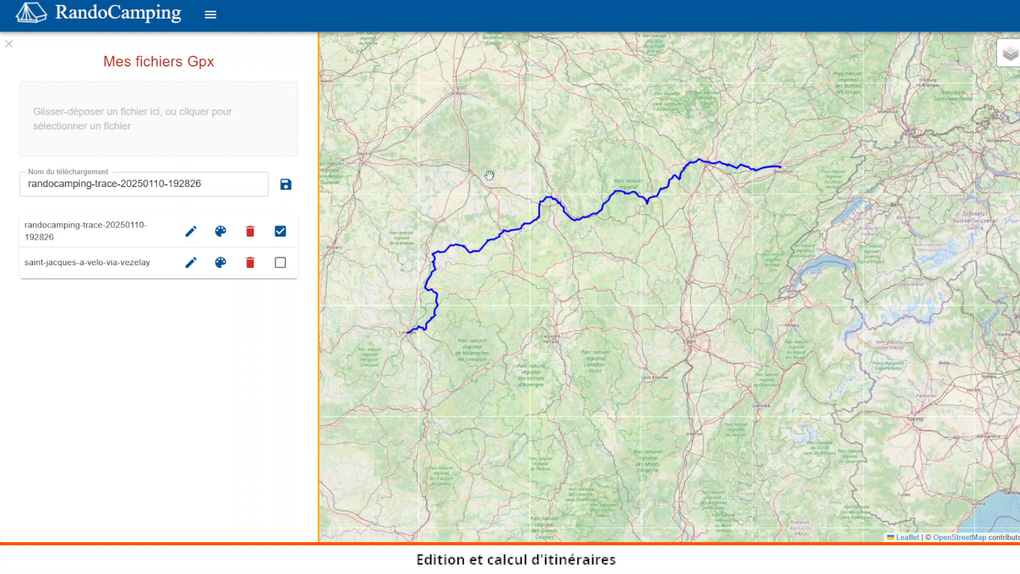
click(221, 263)
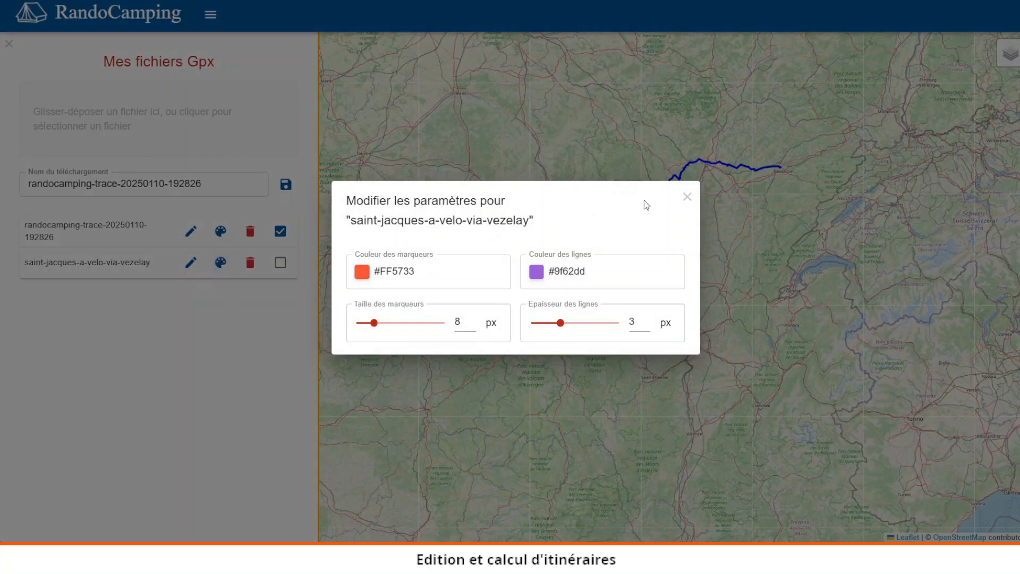
click(686, 198)
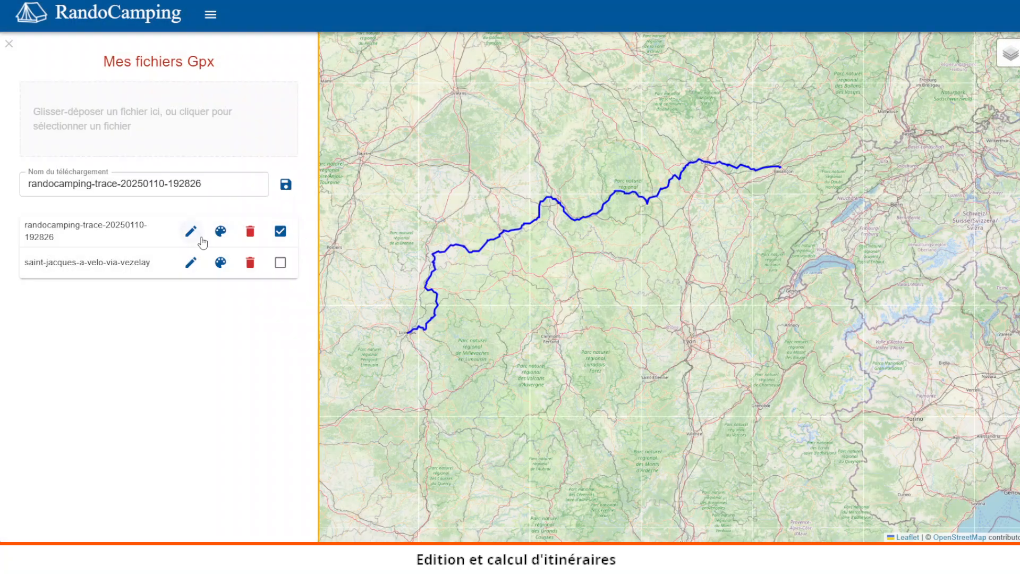
click(219, 232)
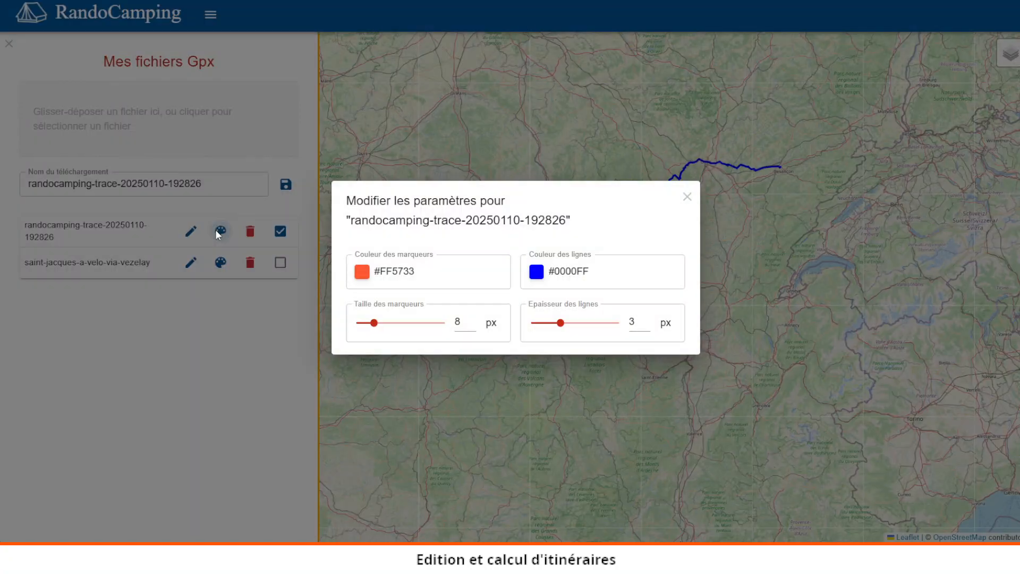
click(542, 276)
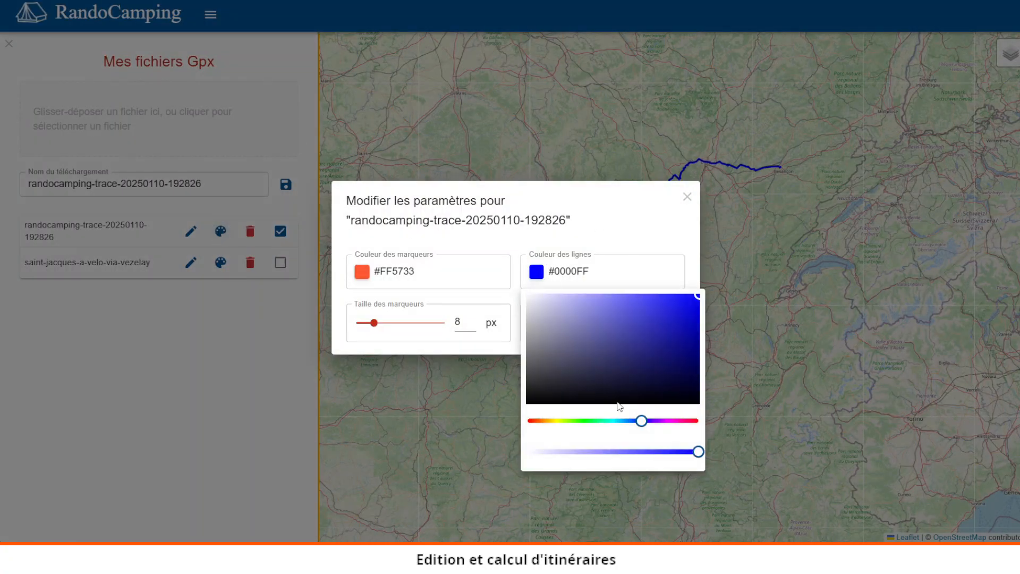
drag(641, 421, 540, 427)
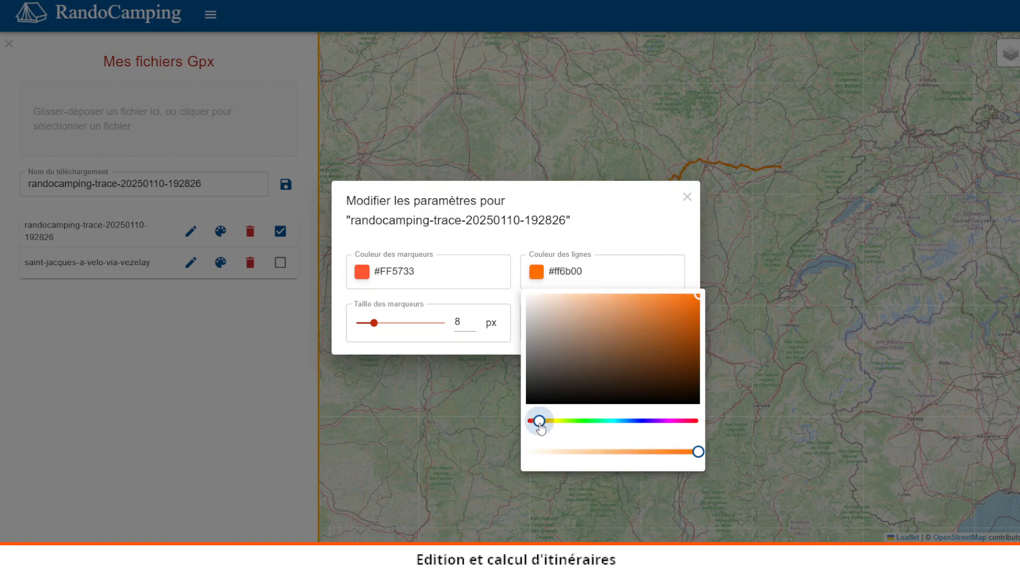
drag(693, 302, 652, 318)
click(667, 222)
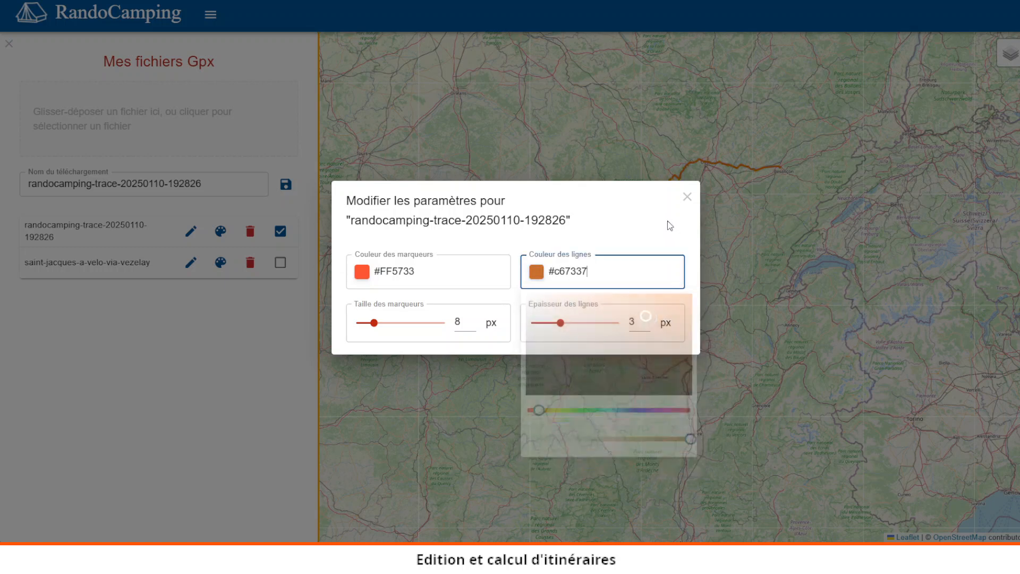
click(548, 324)
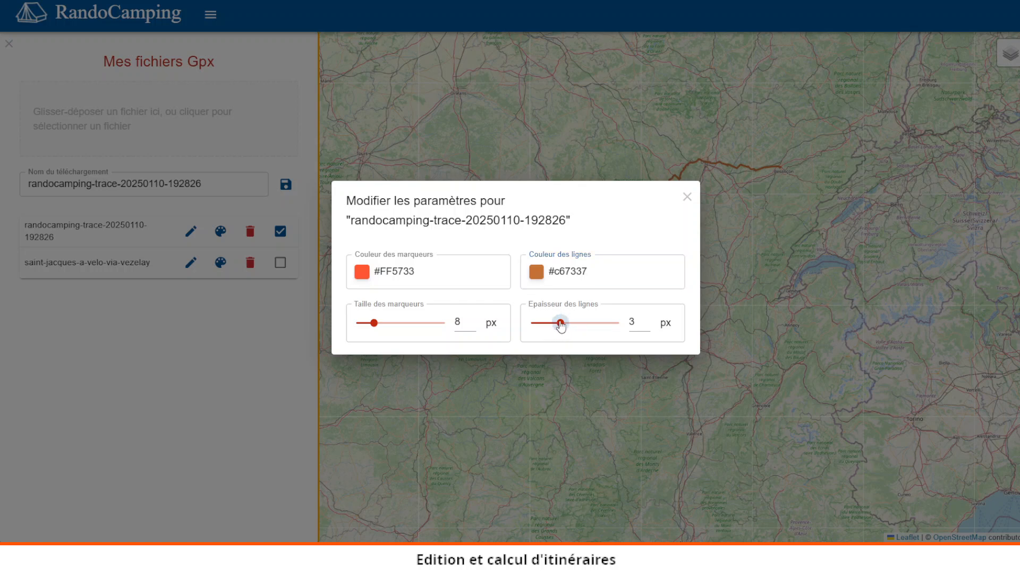
click(577, 330)
click(687, 201)
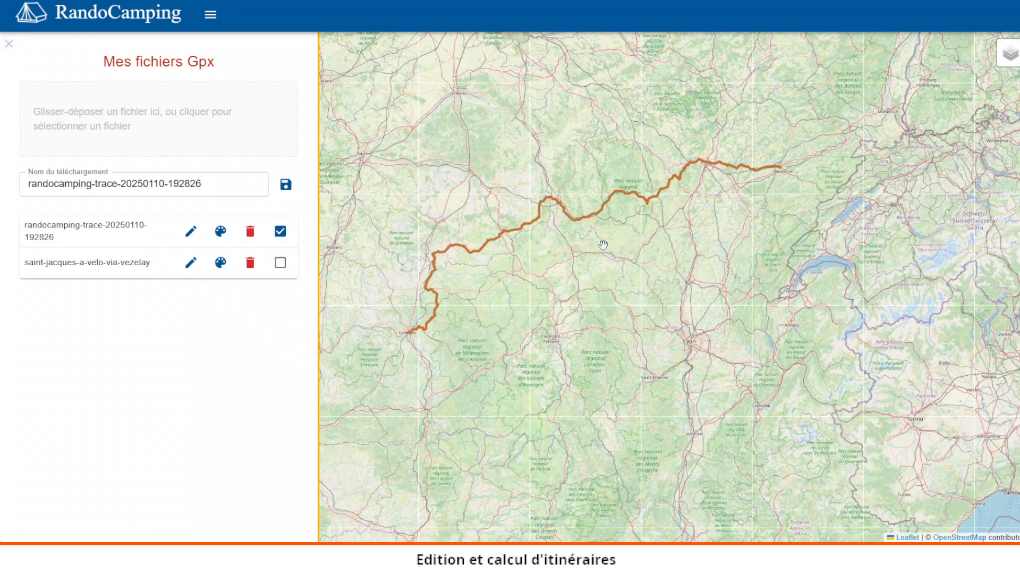
Step: Close the GPX files panel and reload the page
scroll(602, 245, up, 1)
drag(599, 231, 625, 246)
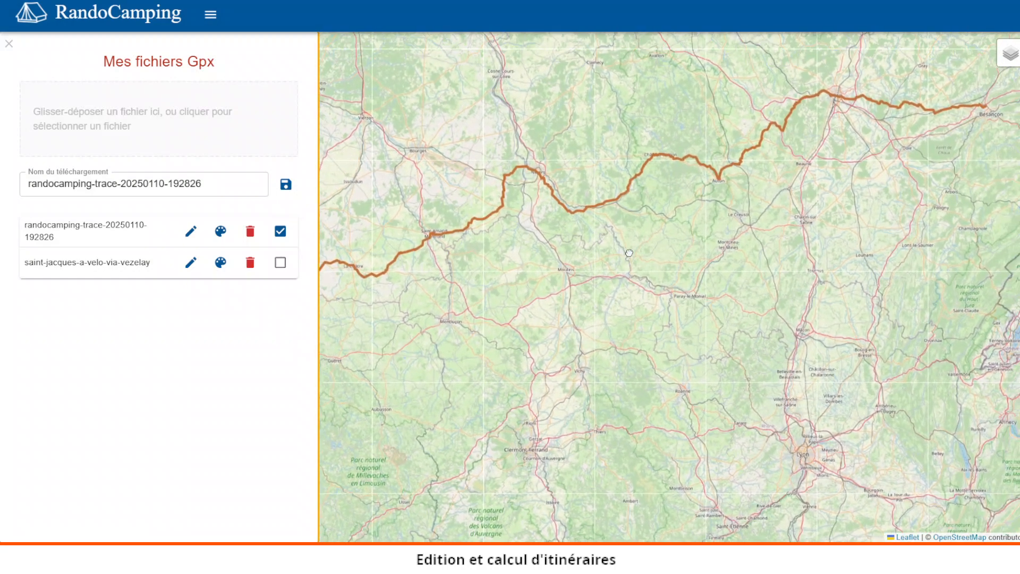
click(9, 44)
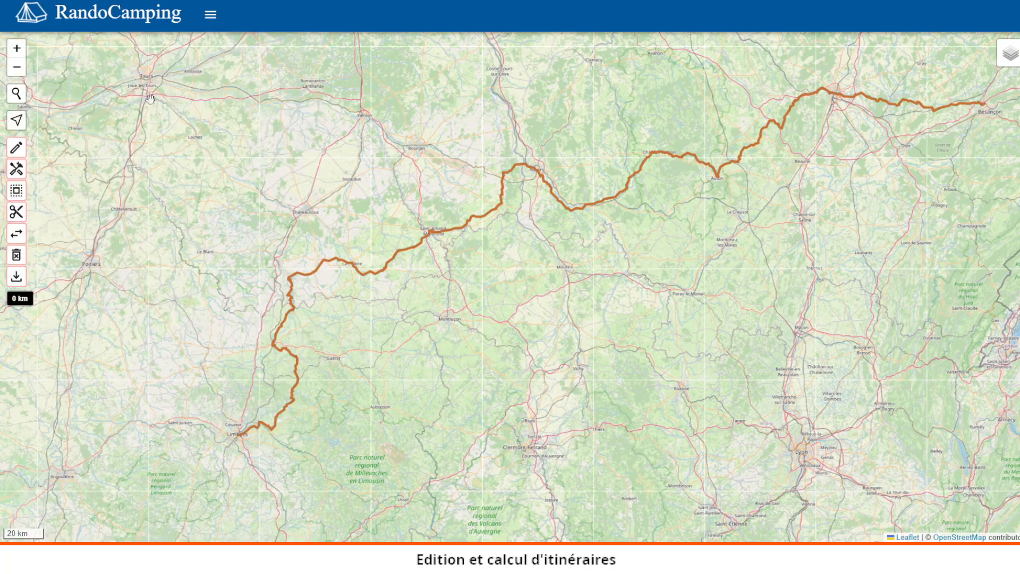
drag(377, 146, 339, 163)
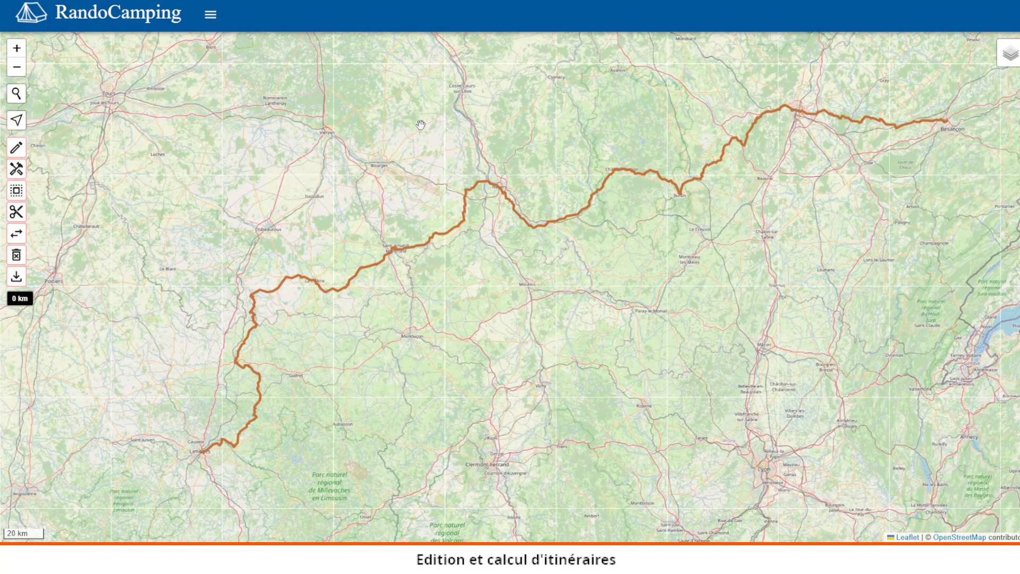
drag(488, 157, 451, 161)
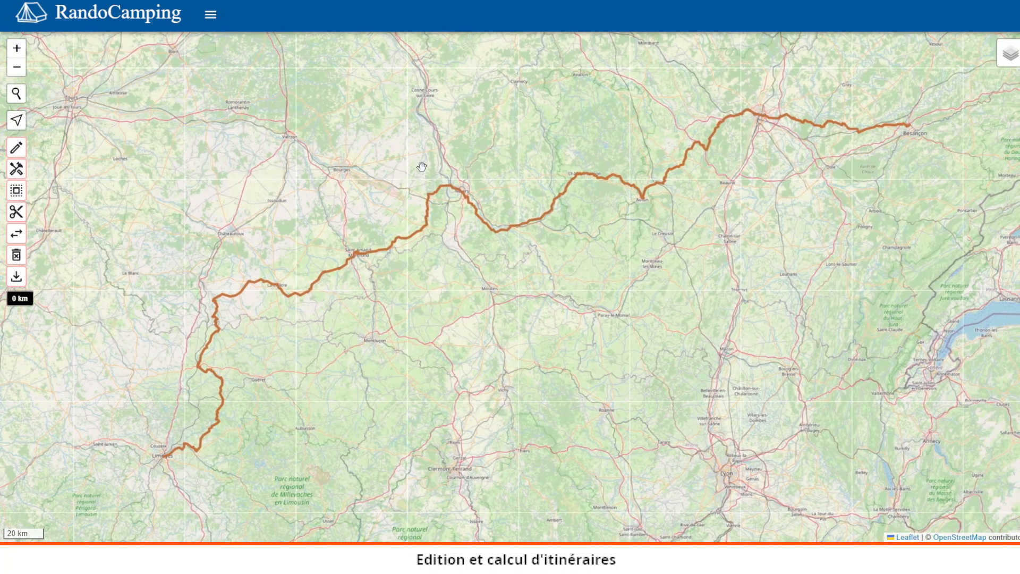
key(F5)
Step: Turn off route editing and calculation in the user preferences and close the panel
click(211, 15)
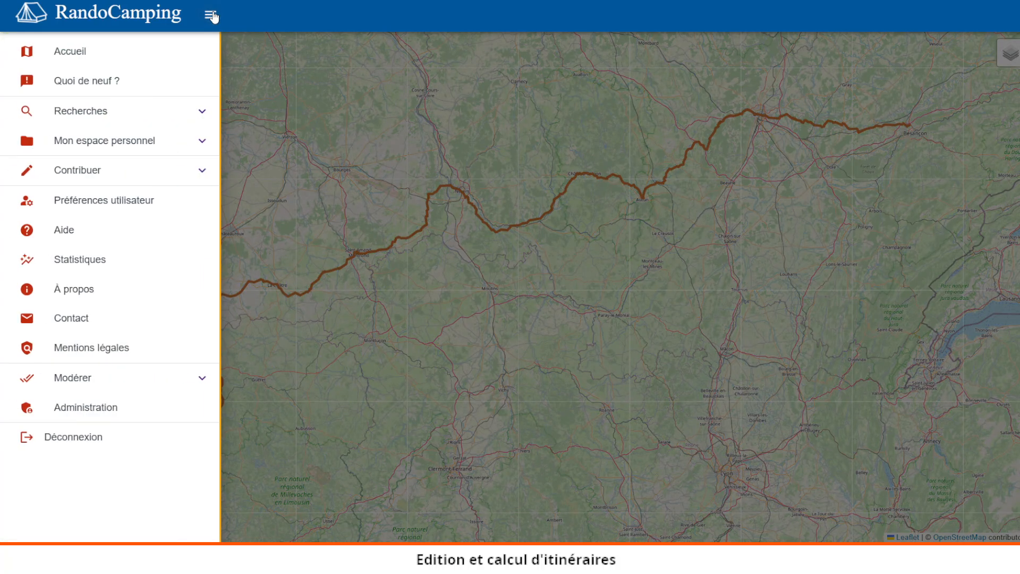
click(117, 205)
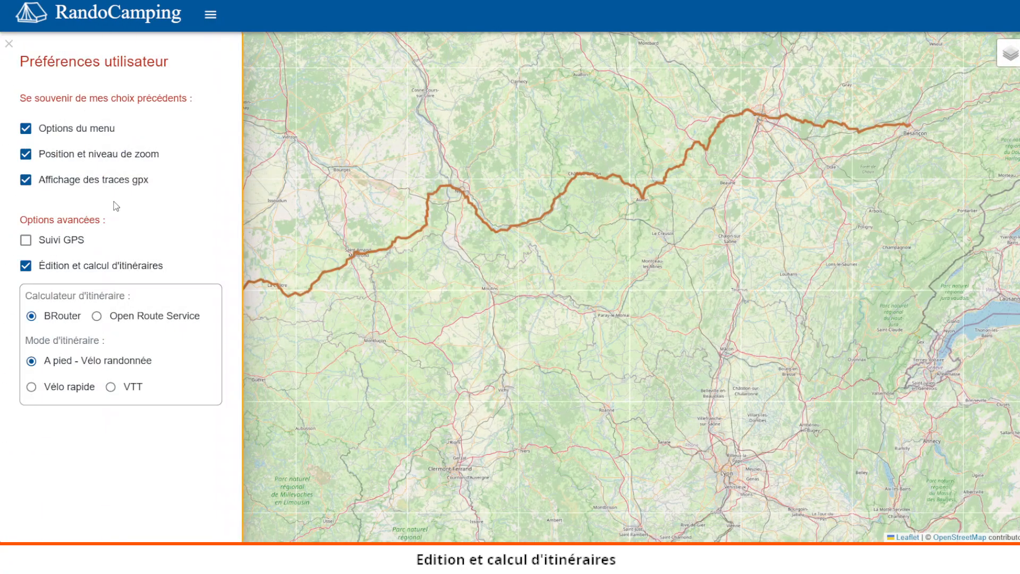
click(25, 266)
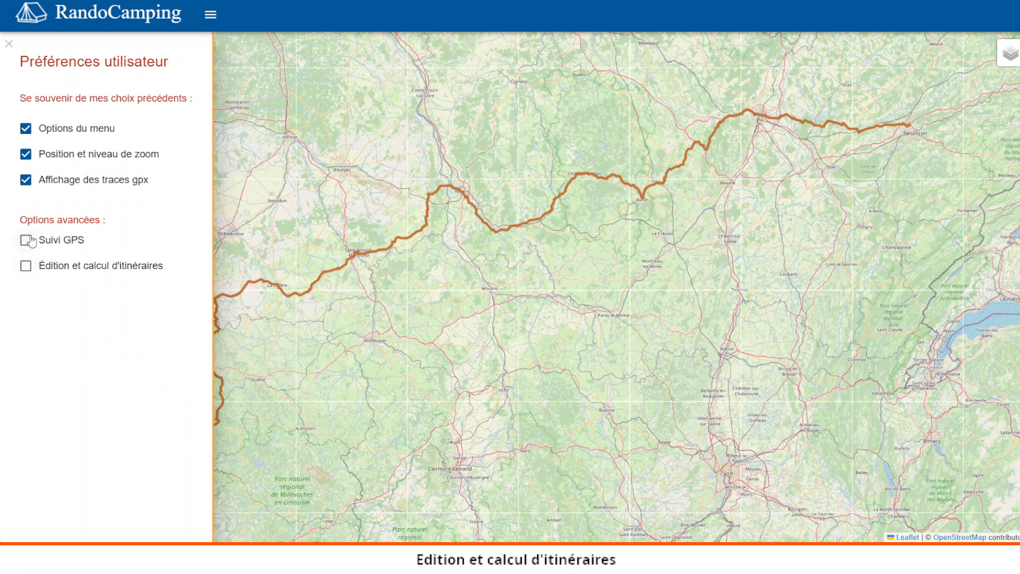
click(9, 44)
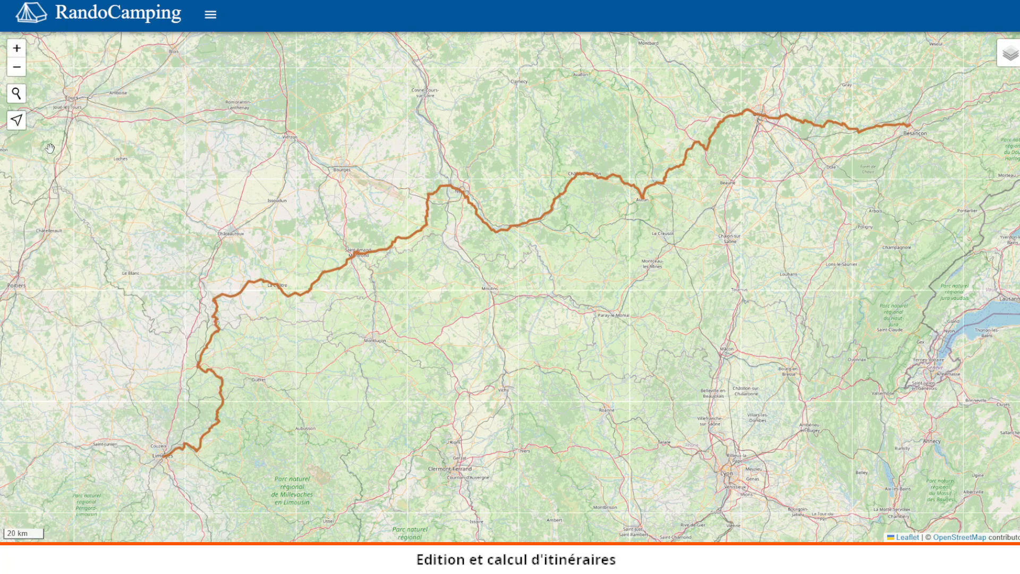
drag(316, 114, 254, 120)
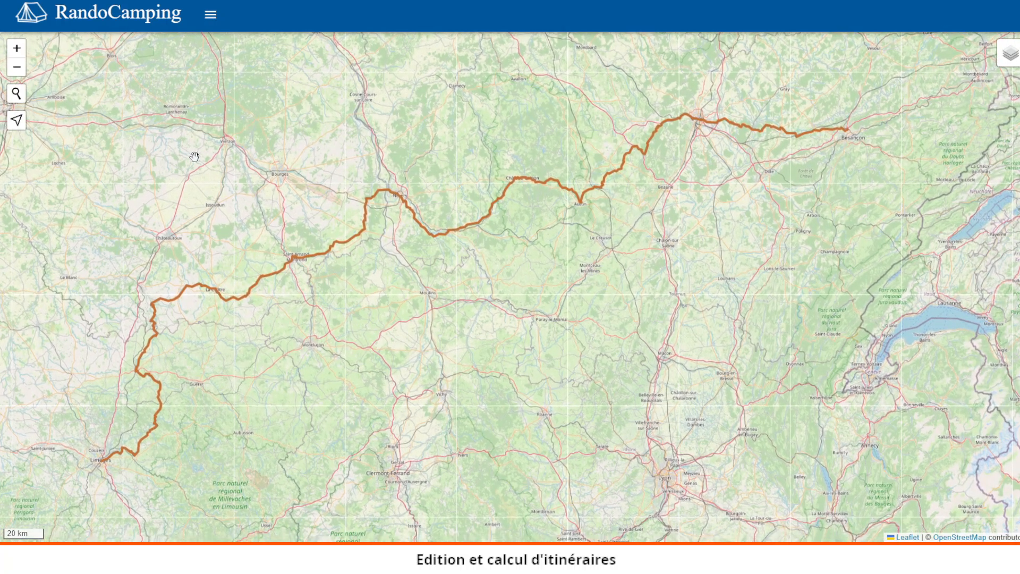